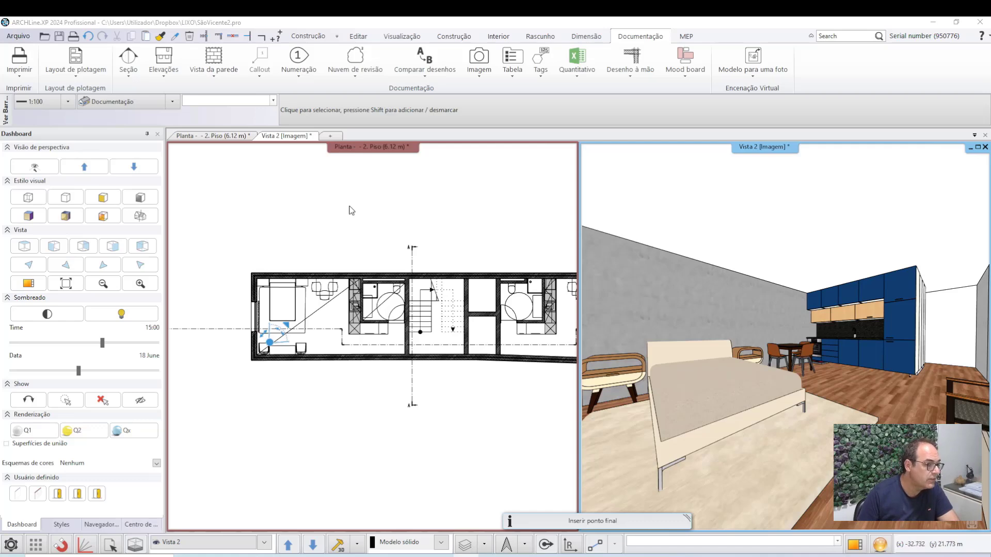
Make the 3D room view active, then switch to the floor plan.
scroll(269, 296, up, 5)
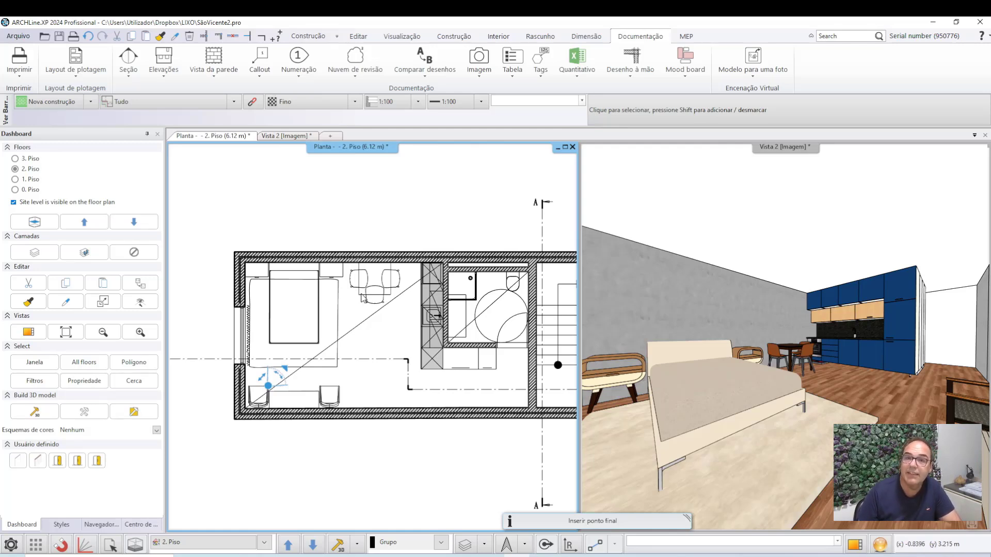
click(784, 305)
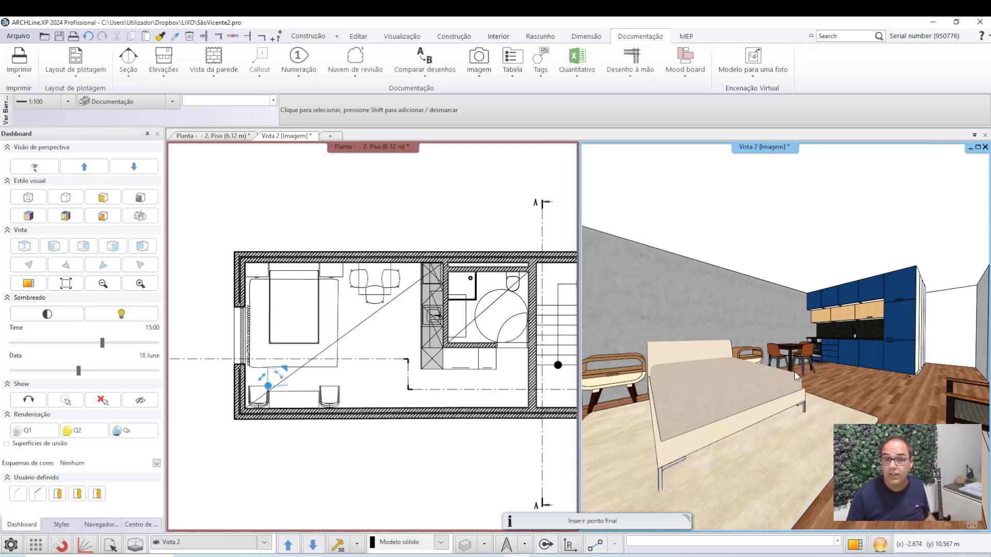
click(321, 226)
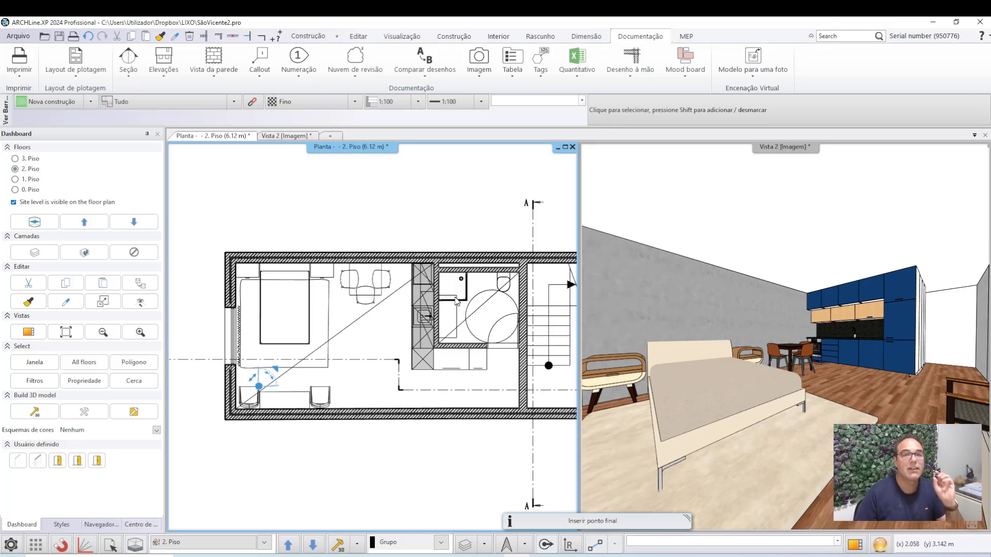
Start a cut-away 3D view from the 3D model commands and zoom in on the bedroom.
click(356, 546)
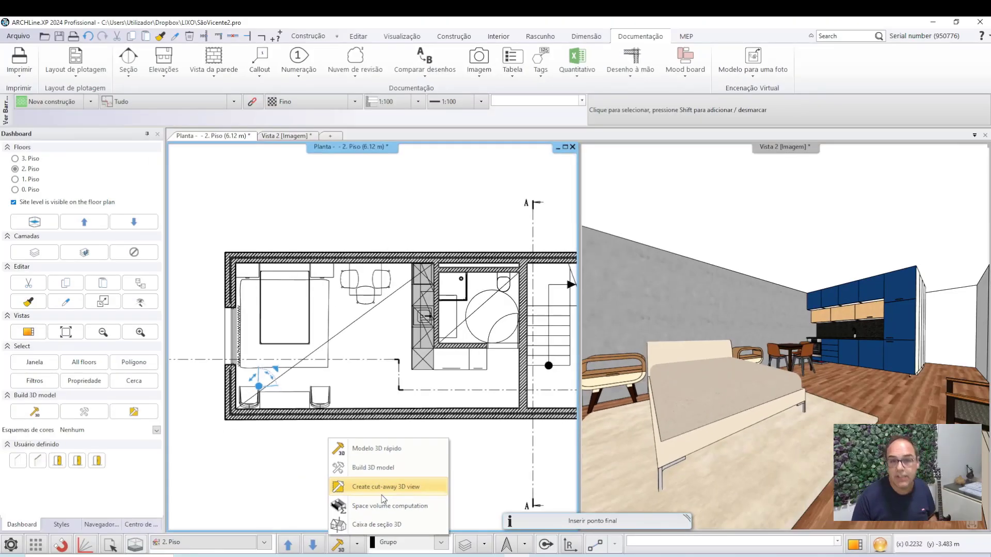
click(382, 496)
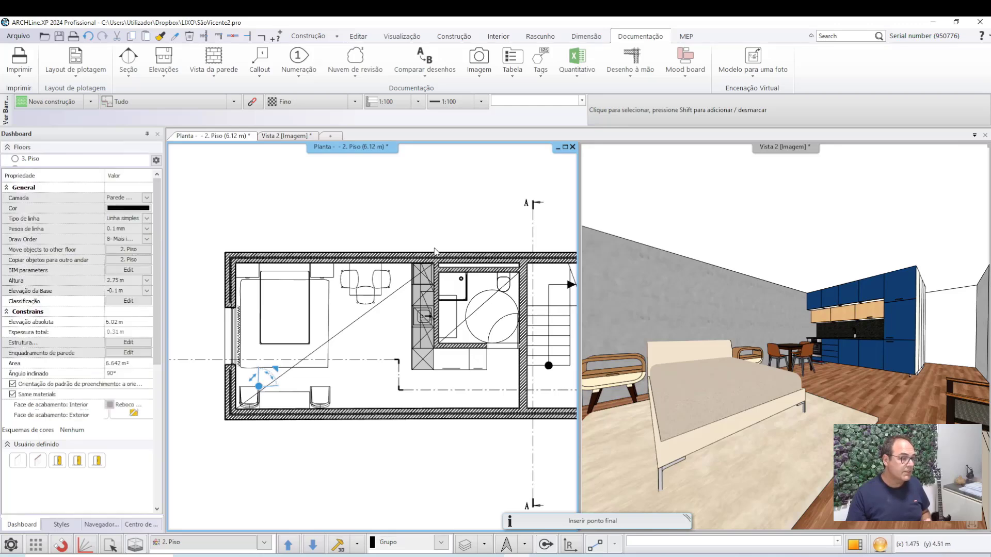
scroll(442, 271, down, 3)
middle_drag(442, 271, 393, 285)
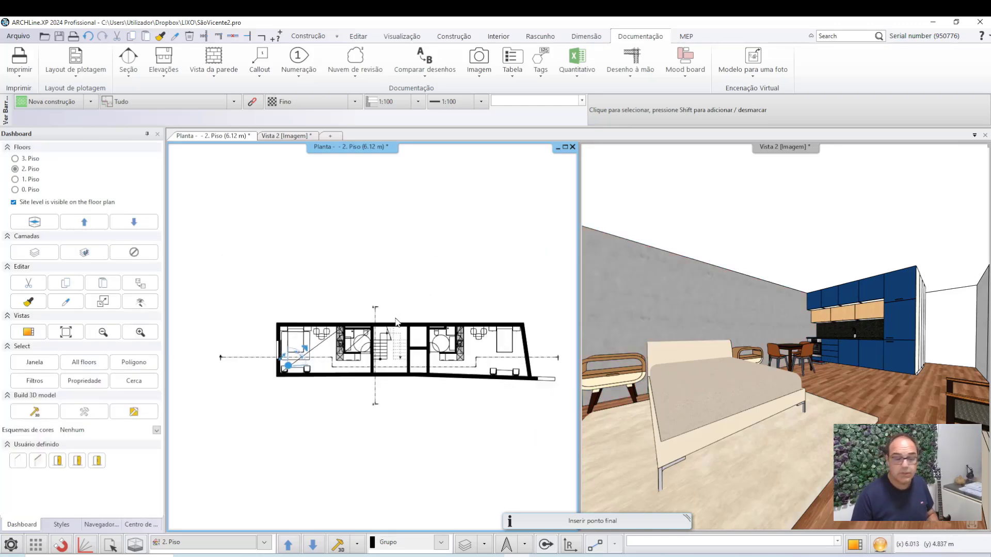
scroll(302, 371, up, 1)
scroll(302, 372, up, 1)
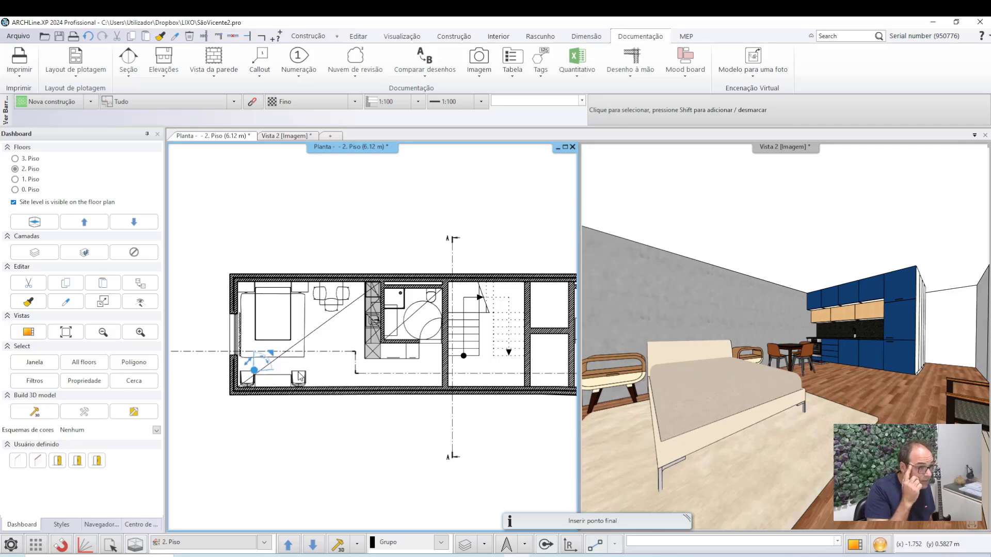
scroll(299, 377, up, 1)
scroll(299, 377, up, 1)
scroll(299, 376, up, 1)
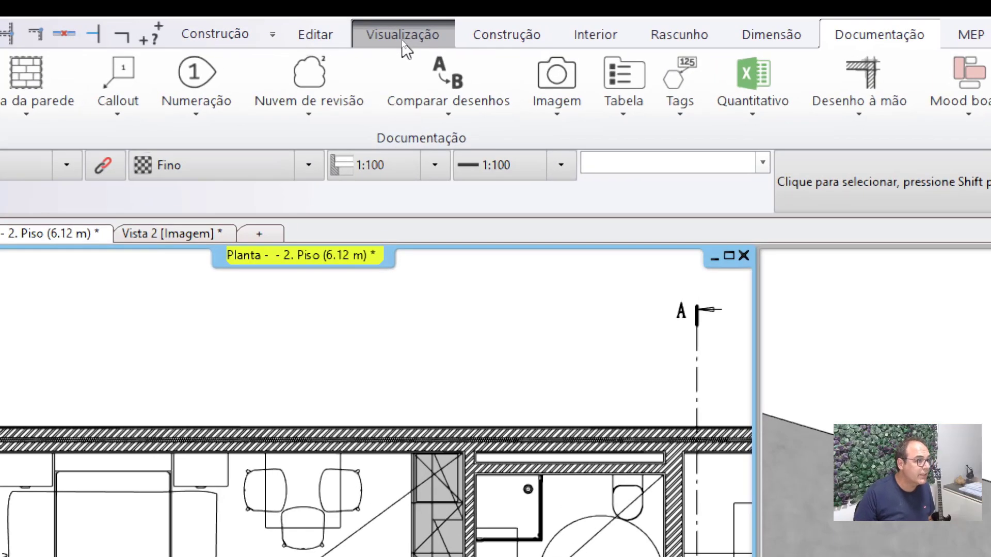
Run Visualização > Modelo 3D > Crie uma vista 3D com corte > Por polígono.
click(403, 39)
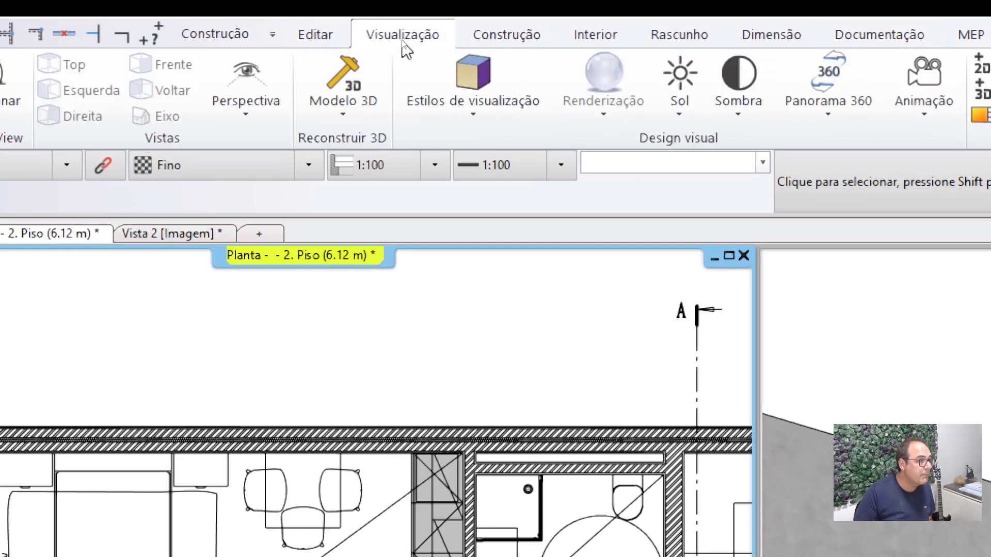
click(339, 118)
mouse_move(413, 131)
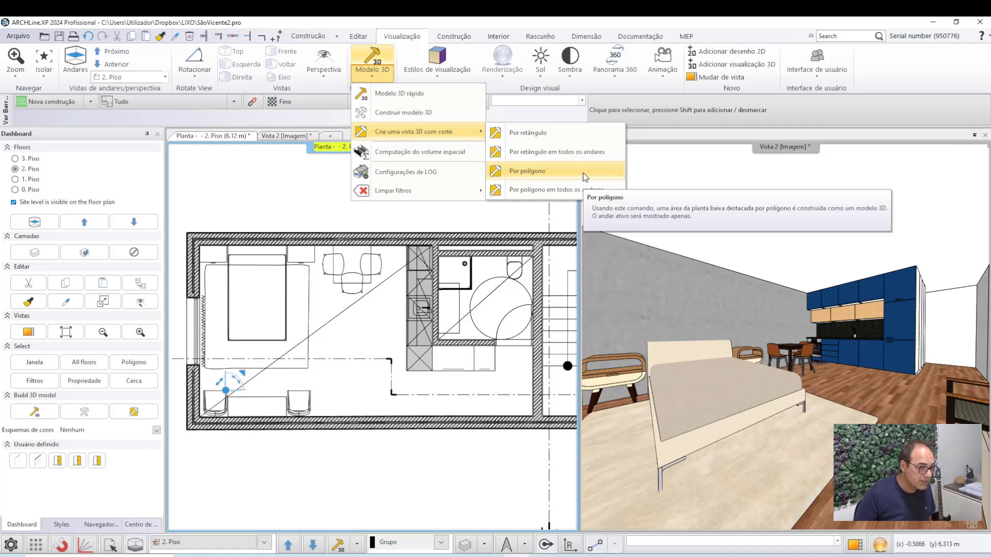
click(585, 177)
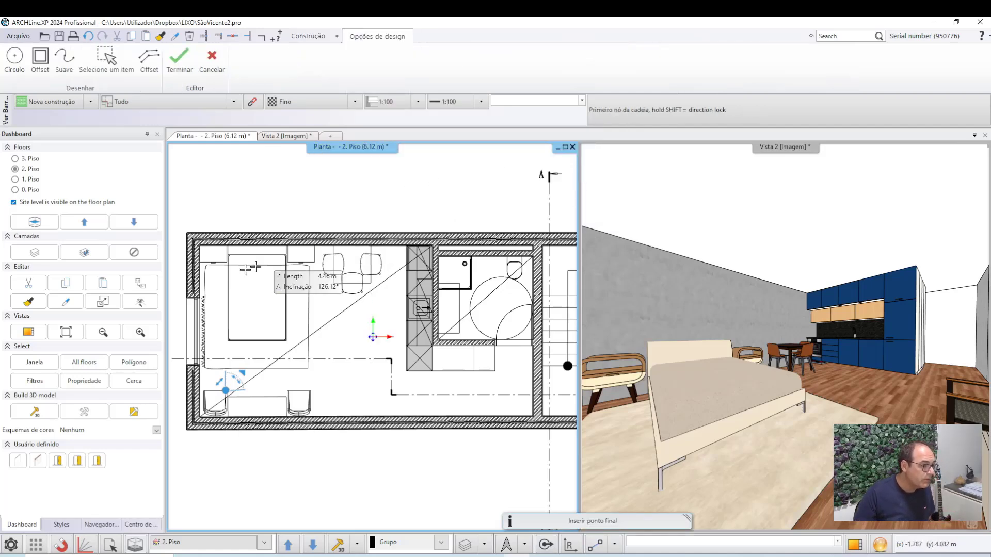
Begin the polygon outline and pan around the apartment to frame the bedroom.
scroll(253, 269, up, 2)
scroll(464, 281, up, 2)
scroll(375, 190, down, 4)
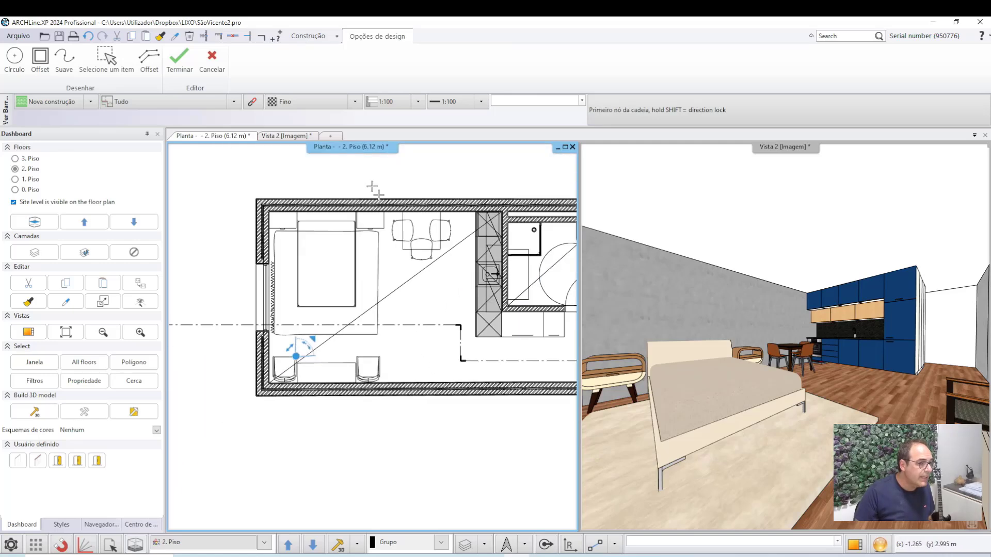
click(442, 304)
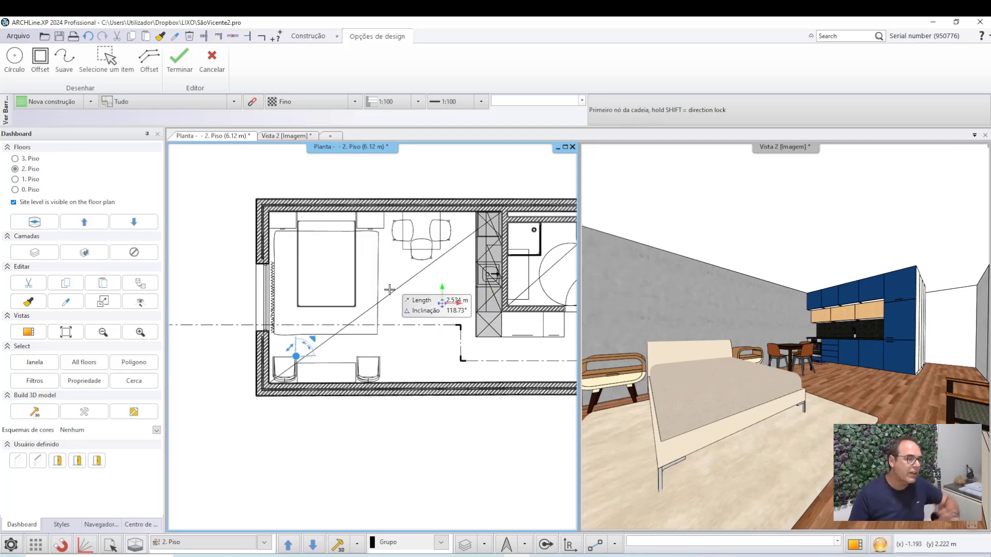
scroll(375, 263, down, 2)
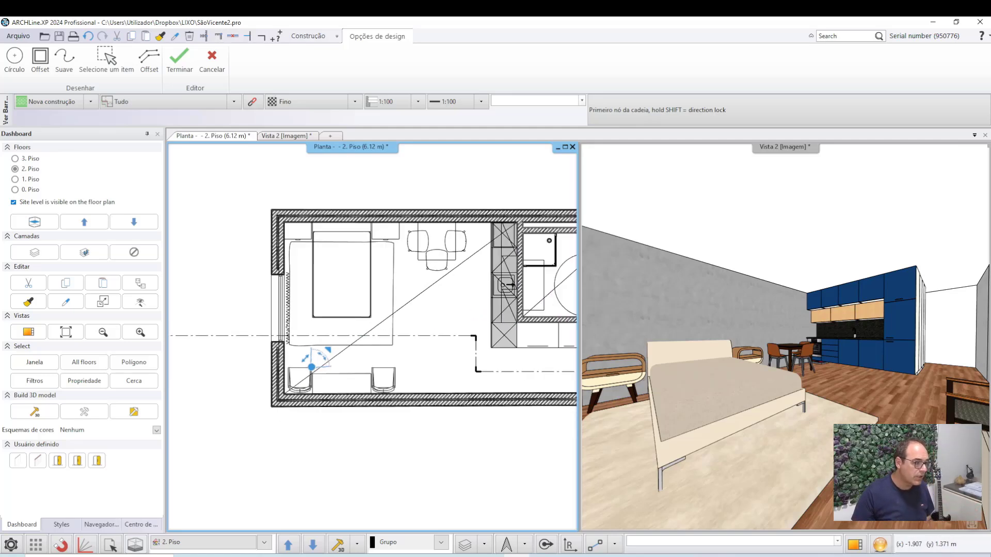
scroll(269, 287, up, 1)
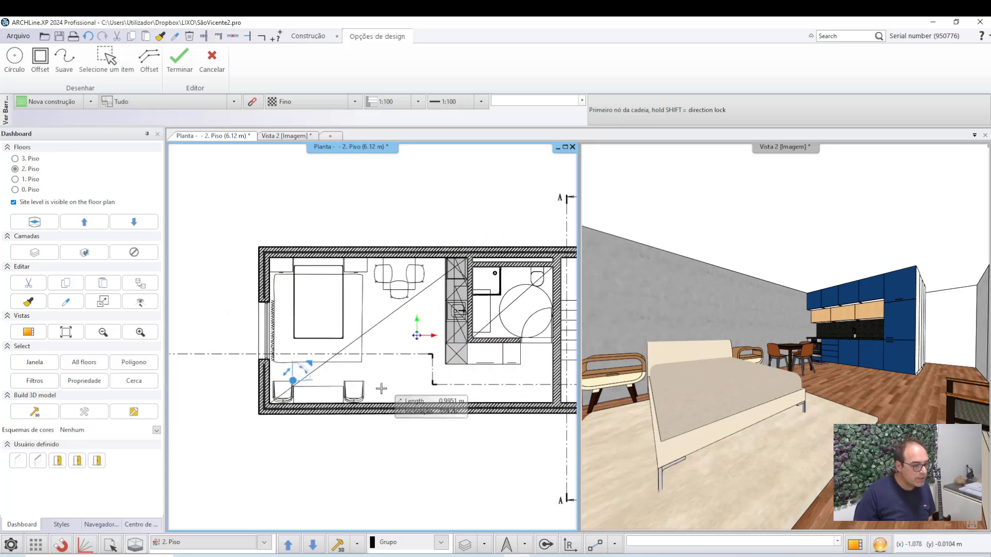
scroll(303, 315, up, 2)
middle_drag(303, 316, 301, 181)
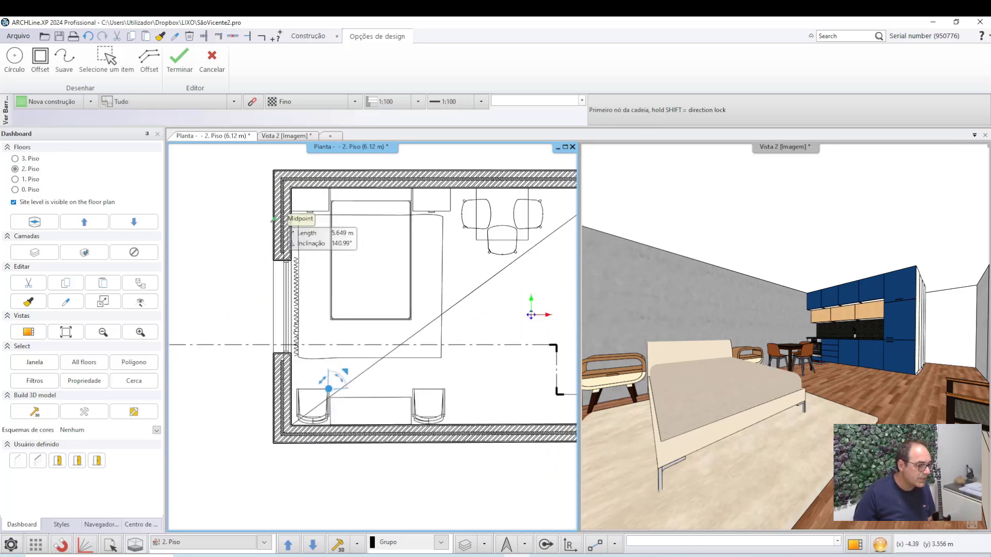
mouse_move(302, 400)
middle_down()
mouse_move(258, 374)
mouse_move(261, 343)
mouse_move(210, 343)
middle_up()
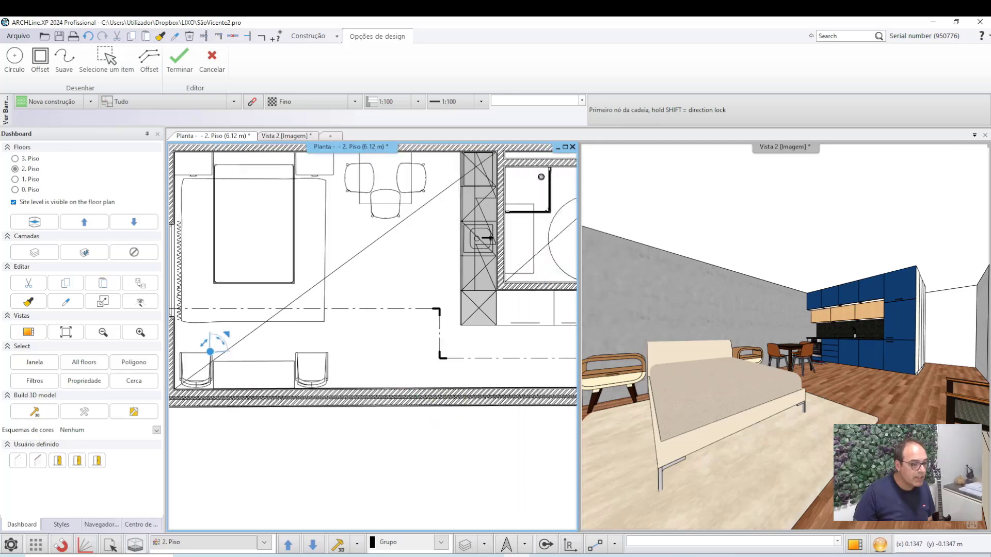
middle_drag(552, 380, 512, 379)
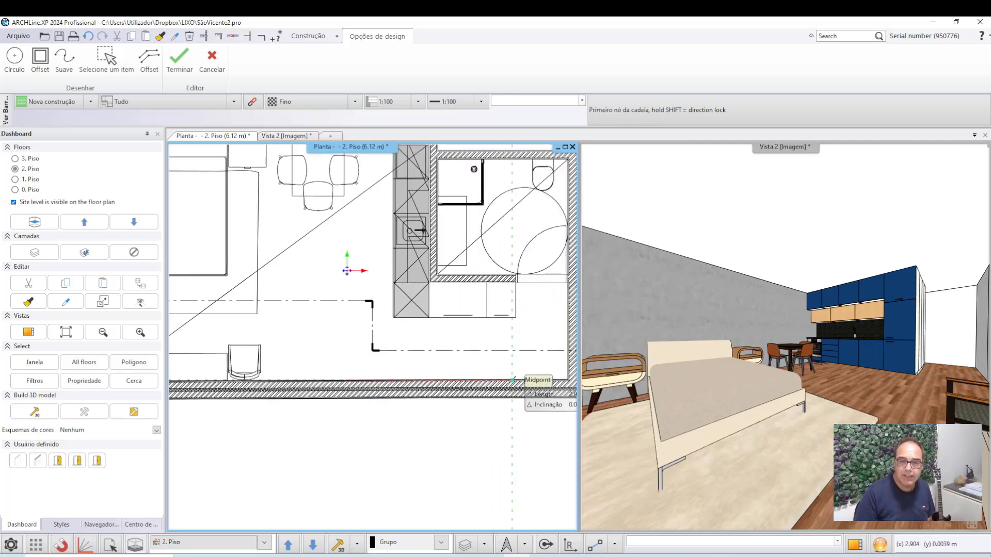
scroll(505, 377, down, 3)
middle_drag(222, 320, 258, 352)
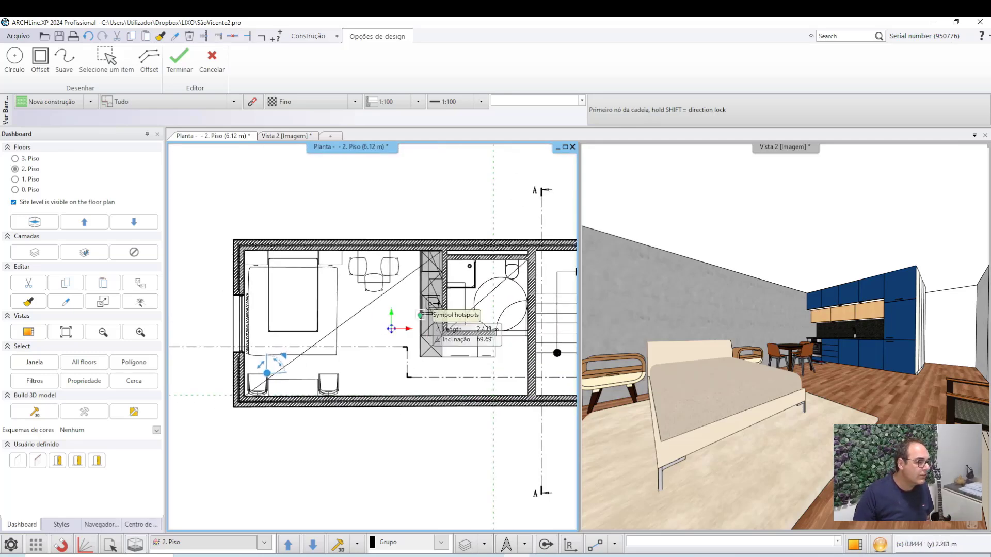
scroll(310, 268, up, 2)
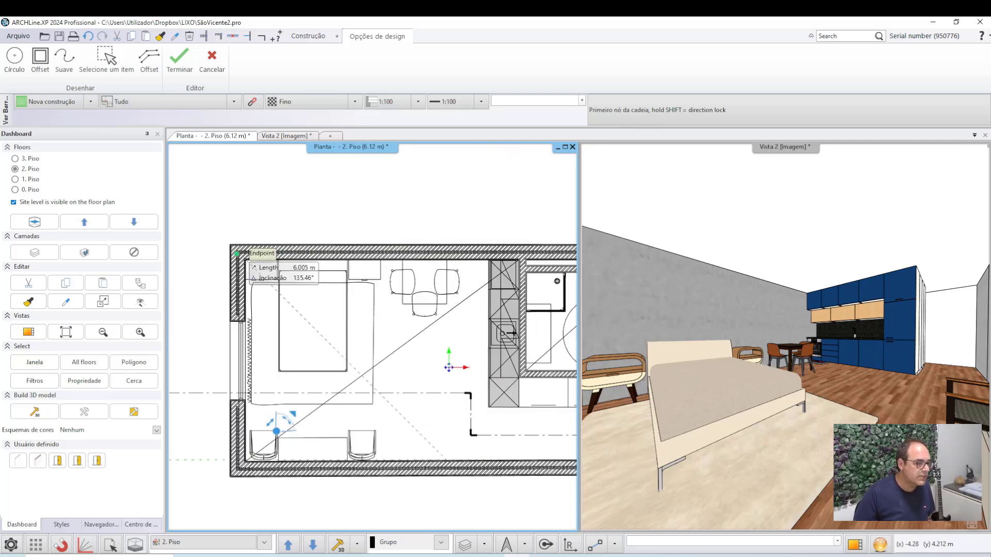
middle_drag(439, 247, 269, 227)
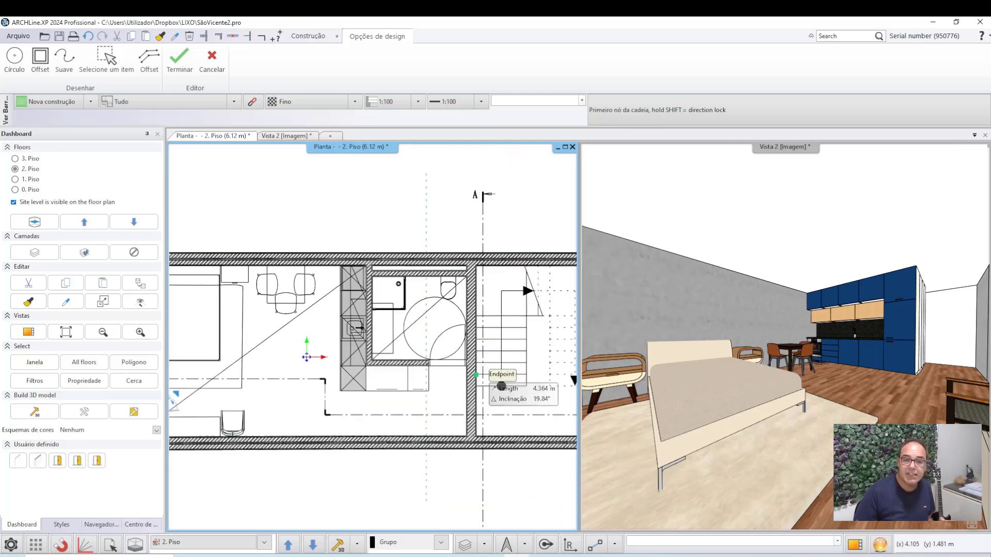
Zoom in and place the first outline corner at the bedroom's top-left inner wall corner.
scroll(490, 361, down, 1)
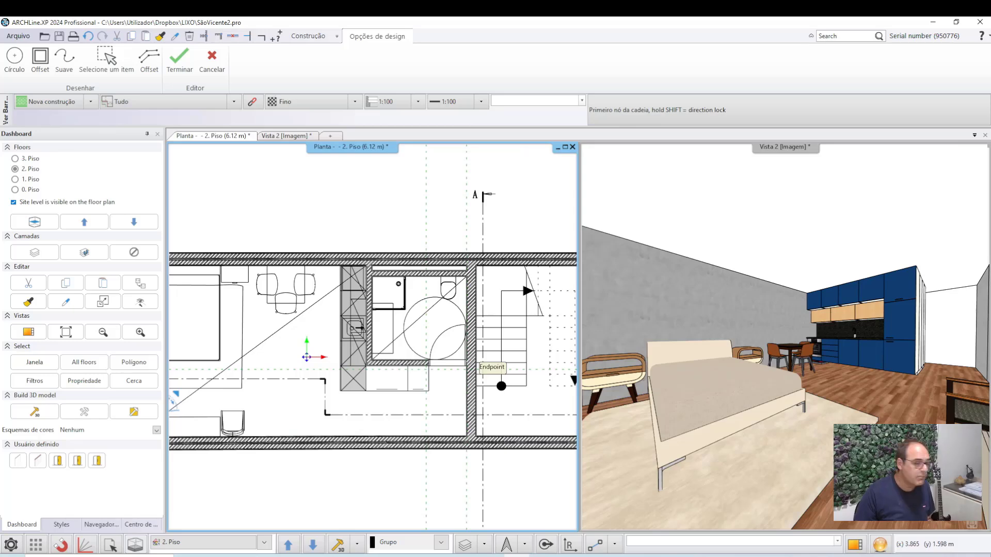
scroll(498, 383, down, 2)
scroll(493, 380, up, 1)
scroll(336, 392, up, 1)
scroll(310, 289, up, 1)
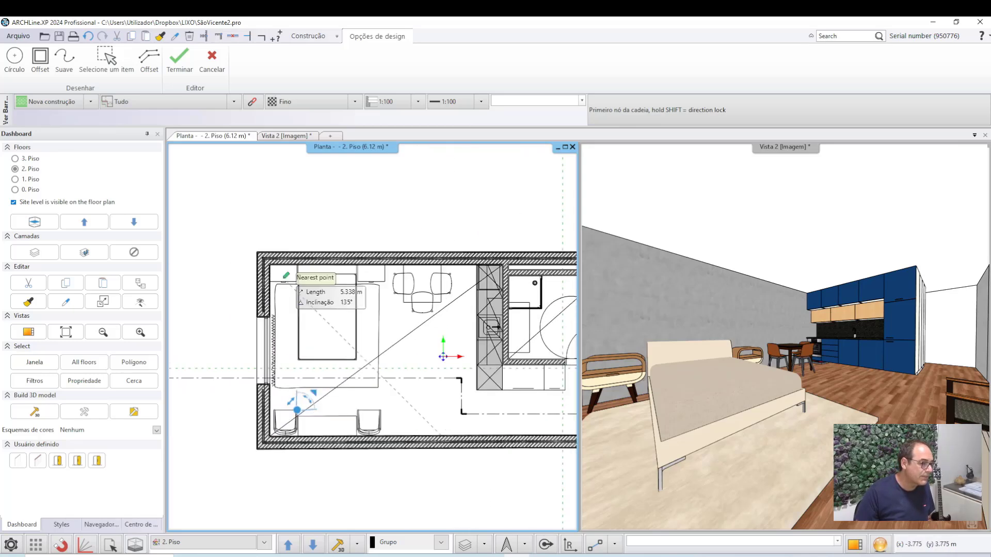
scroll(309, 289, up, 1)
scroll(346, 449, up, 2)
scroll(361, 297, up, 2)
scroll(361, 314, up, 2)
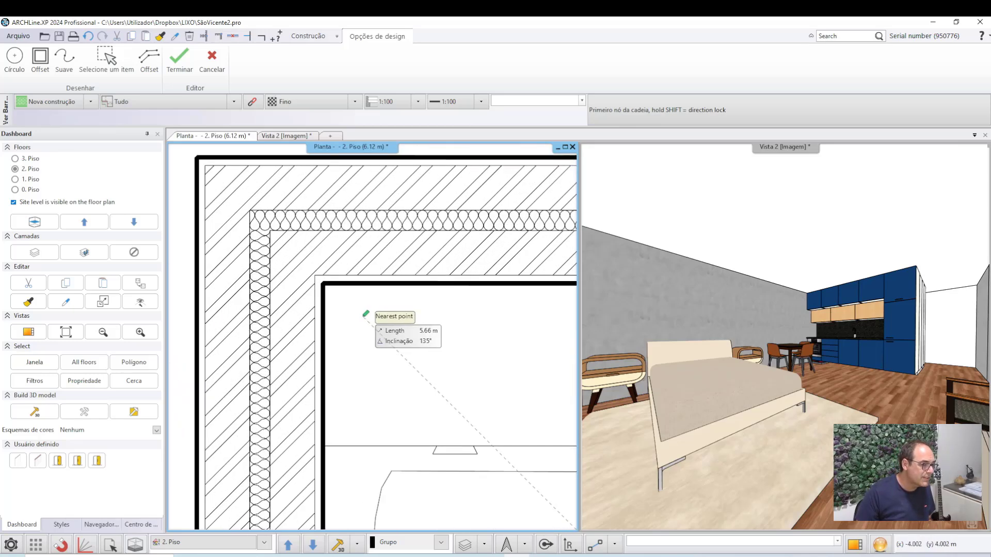
scroll(361, 313, up, 1)
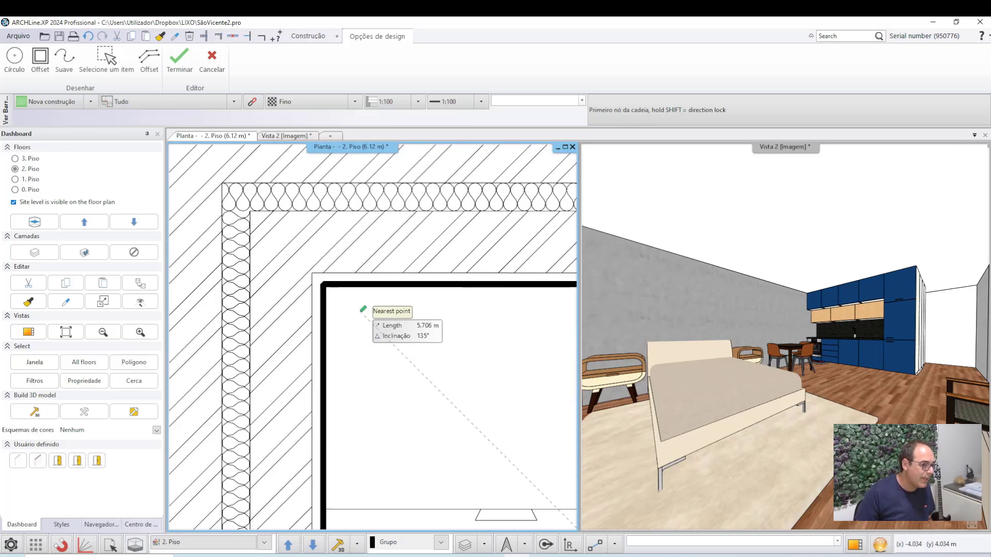
click(323, 284)
Fix boundary points at the room's wall corner and beside the chair.
scroll(342, 325, down, 2)
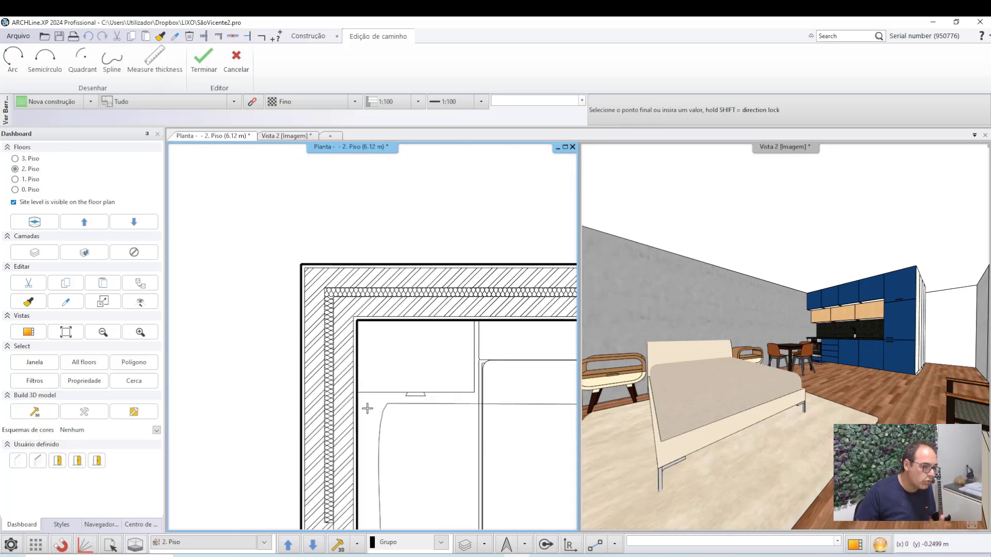
scroll(365, 392, down, 1)
scroll(381, 292, up, 2)
scroll(374, 254, up, 1)
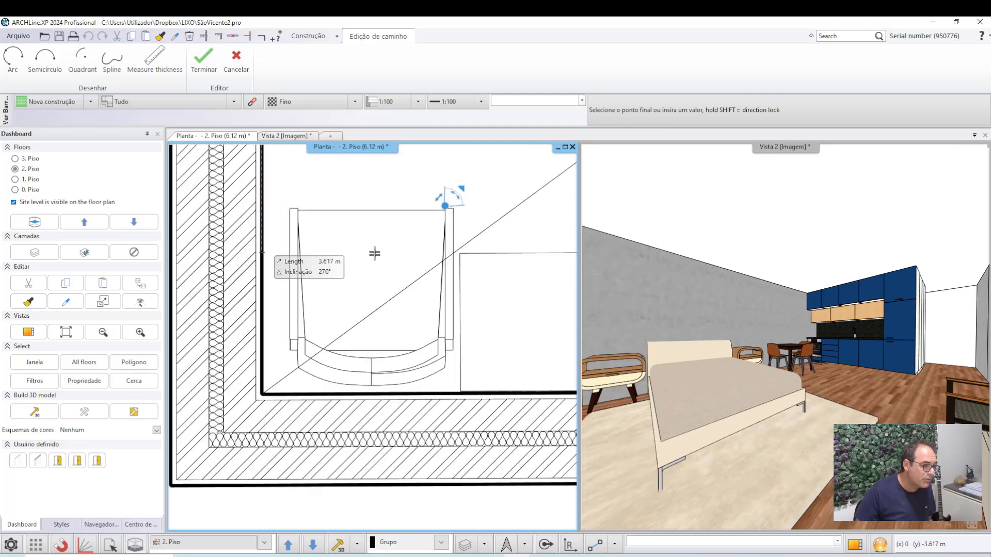
scroll(361, 289, up, 2)
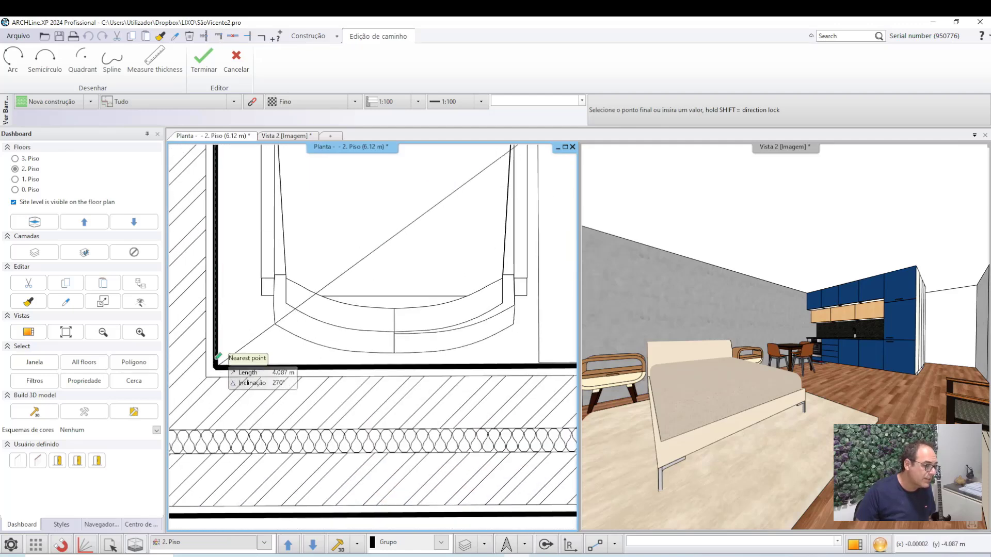
click(216, 367)
click(328, 255)
scroll(331, 248, down, 2)
scroll(458, 317, up, 2)
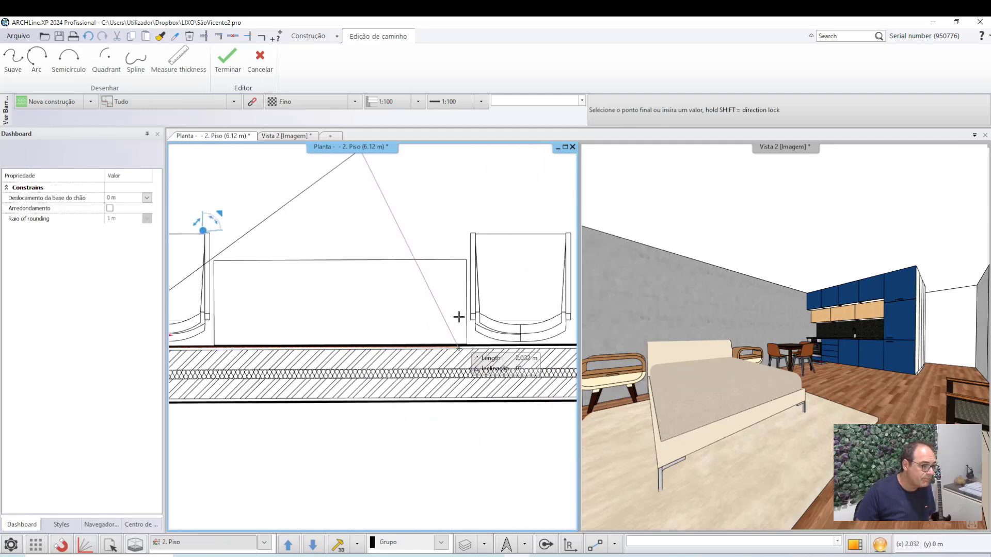
scroll(229, 317, up, 1)
scroll(229, 310, up, 3)
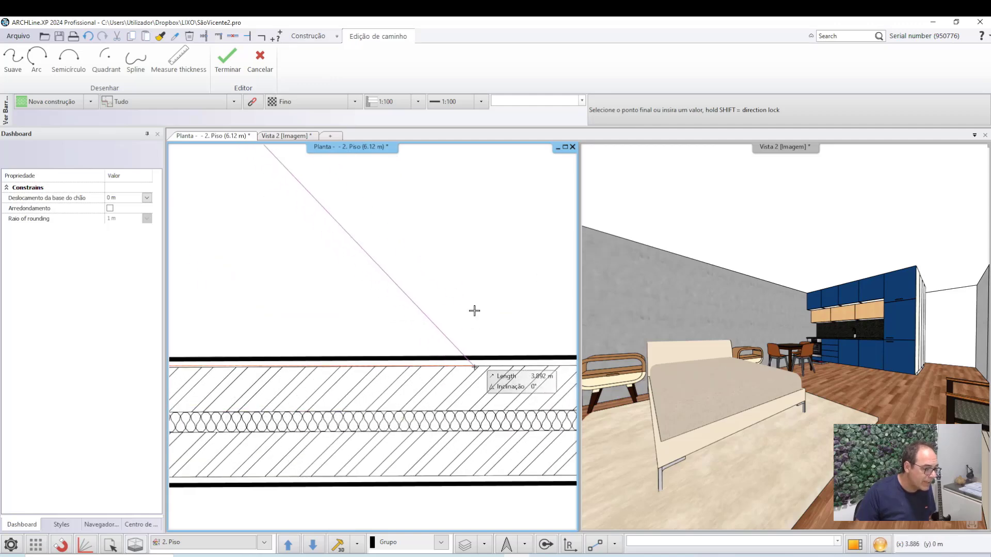
scroll(361, 310, down, 1)
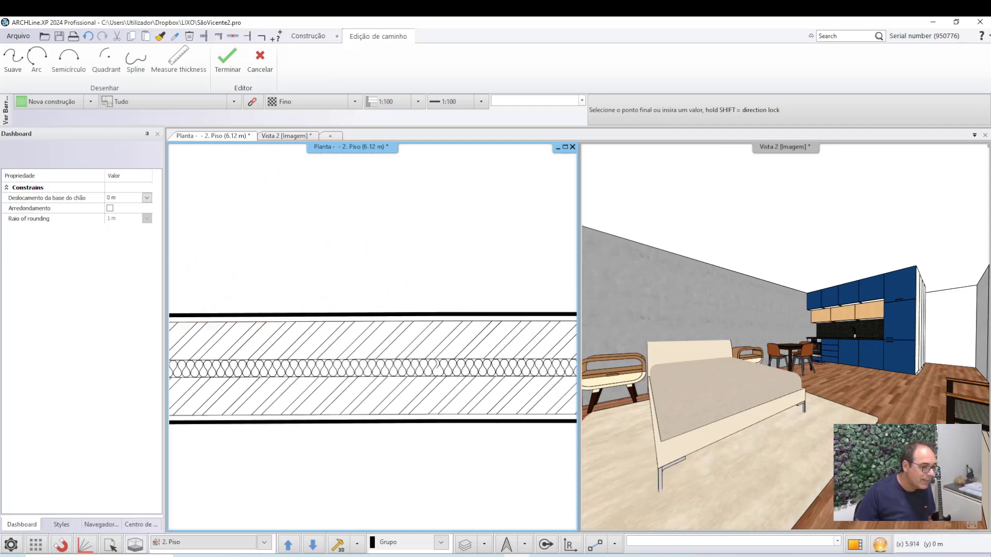
Bring the next wall junction into view and fix a boundary point at the wall endpoint.
middle_drag(495, 294, 331, 287)
scroll(265, 320, up, 1)
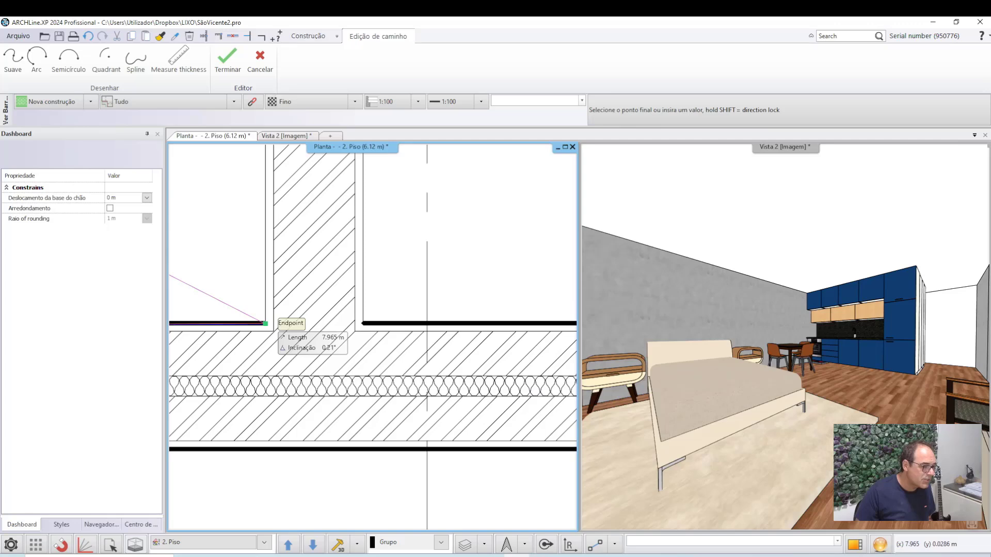
click(265, 324)
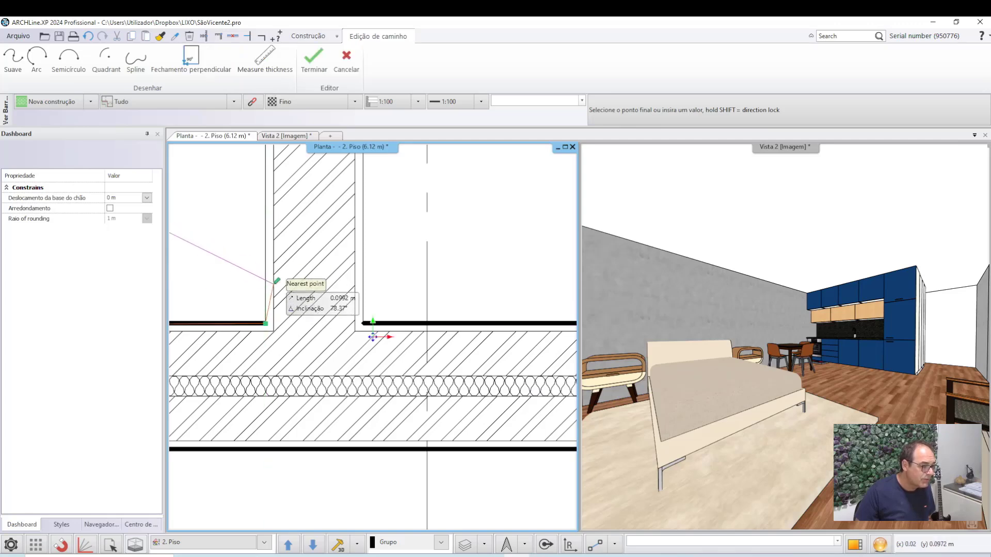
scroll(259, 303, down, 2)
scroll(321, 316, down, 2)
scroll(205, 318, down, 1)
middle_drag(206, 318, 271, 324)
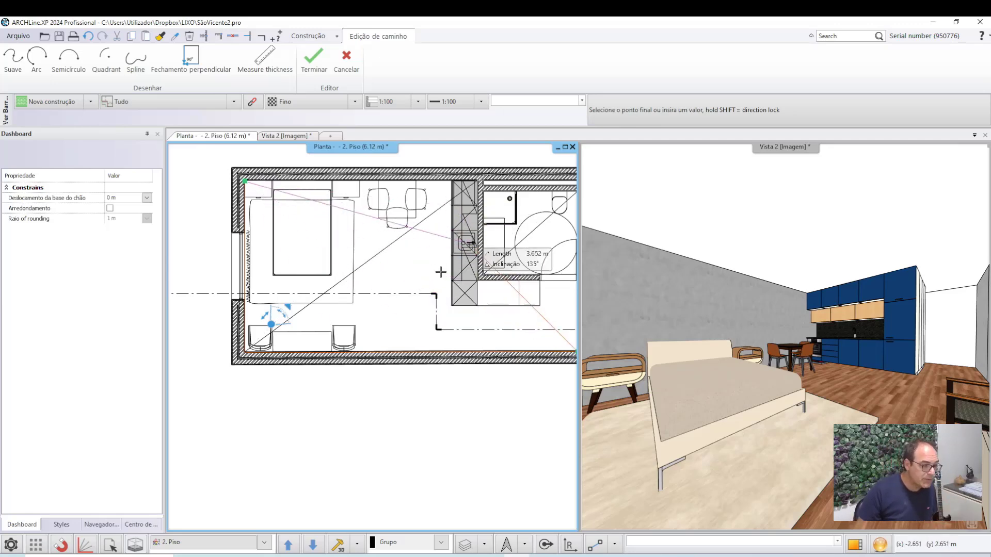
scroll(436, 299, up, 2)
scroll(442, 269, up, 2)
scroll(367, 335, up, 2)
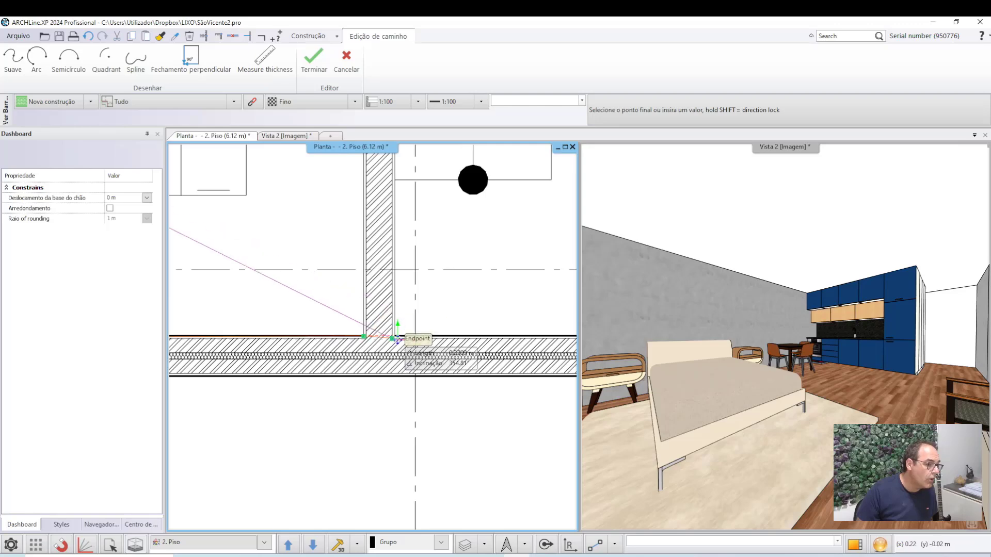
scroll(392, 330, up, 2)
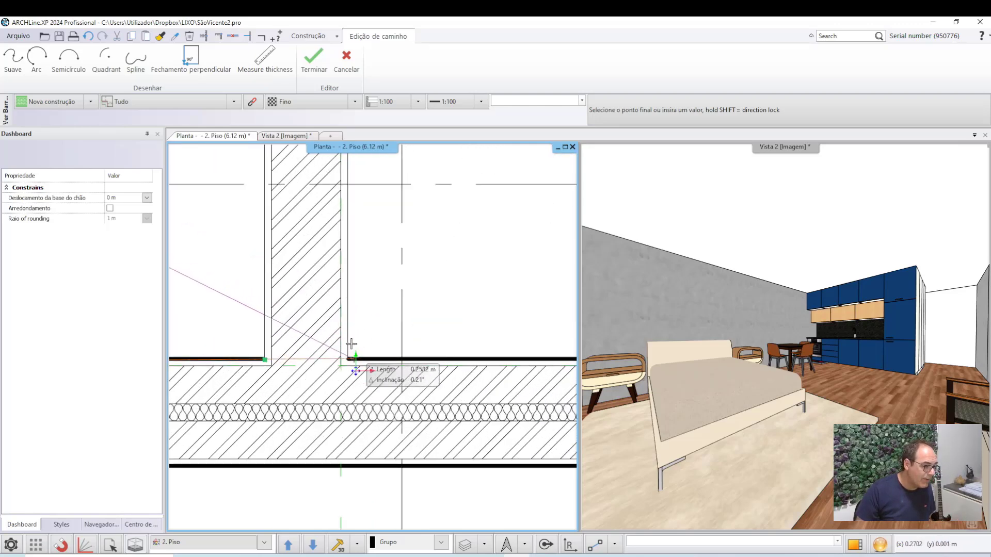
scroll(372, 266, down, 4)
scroll(380, 284, down, 3)
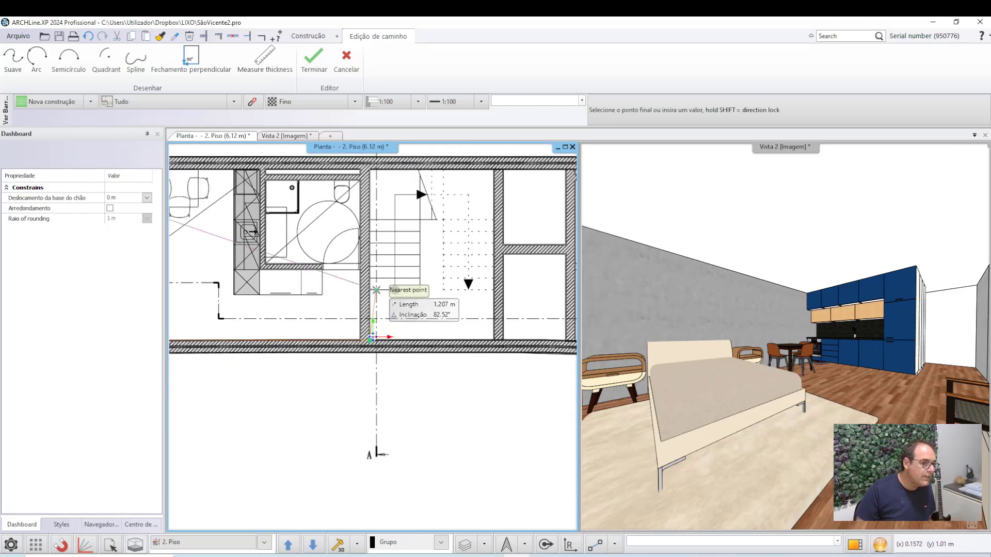
scroll(420, 343, up, 2)
scroll(392, 300, up, 2)
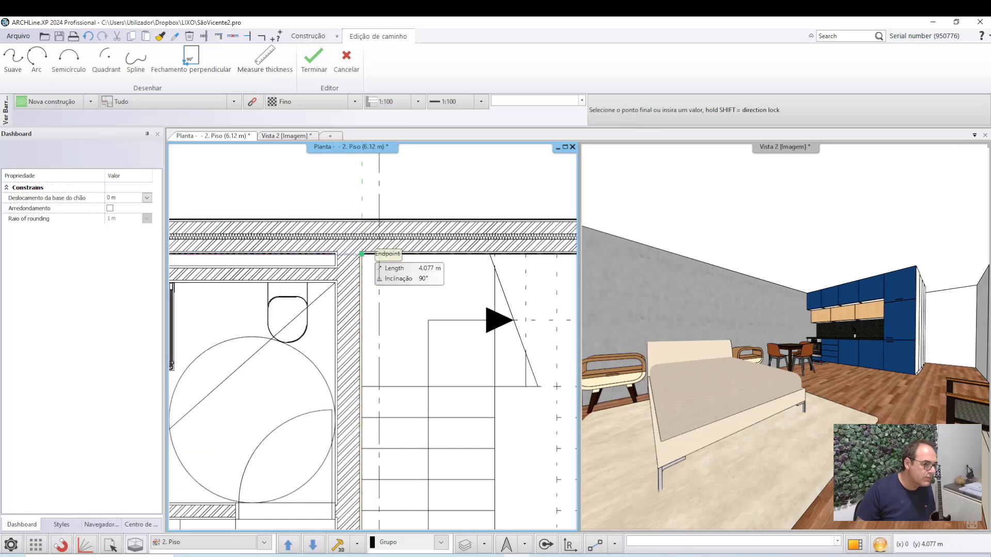
Fix the final boundary points at the next wall endpoint and the upper-left wall corner.
click(361, 254)
scroll(310, 232, down, 3)
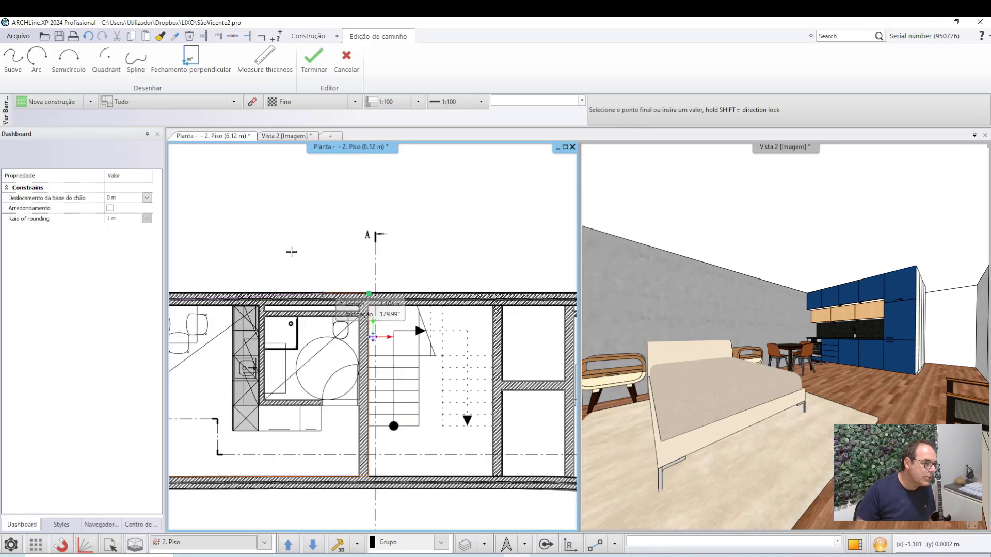
scroll(291, 252, up, 2)
scroll(320, 318, up, 3)
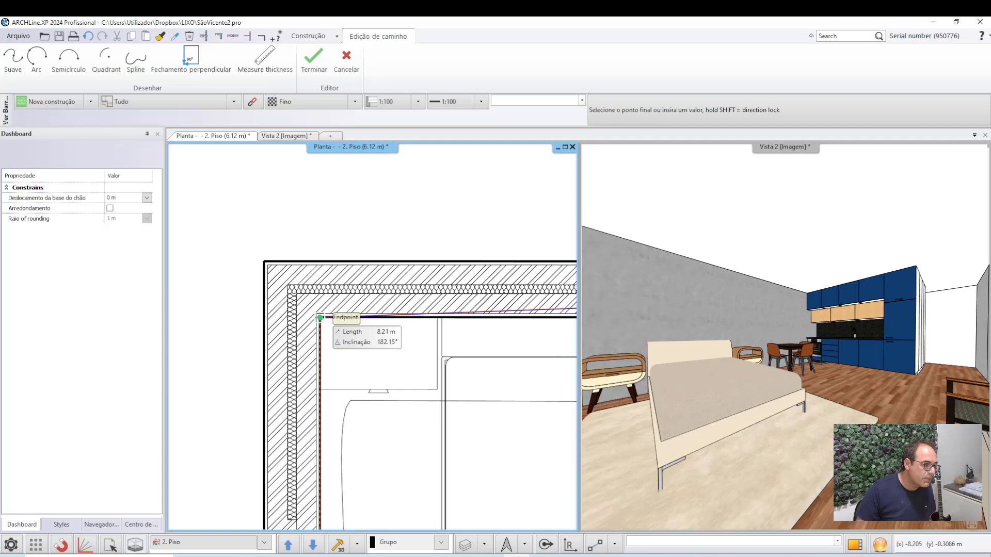
click(320, 317)
scroll(371, 289, down, 2)
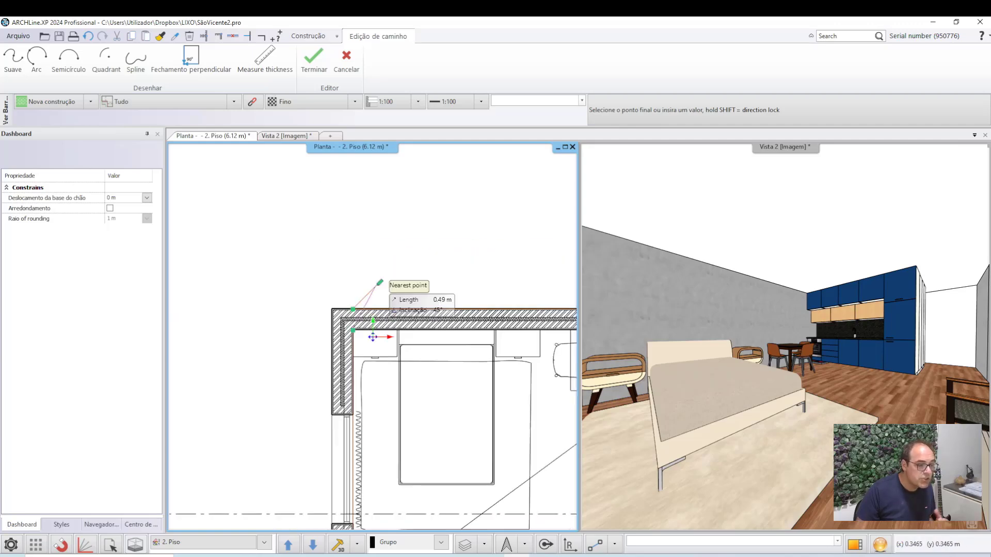
scroll(380, 283, down, 3)
scroll(350, 274, up, 2)
scroll(341, 279, up, 1)
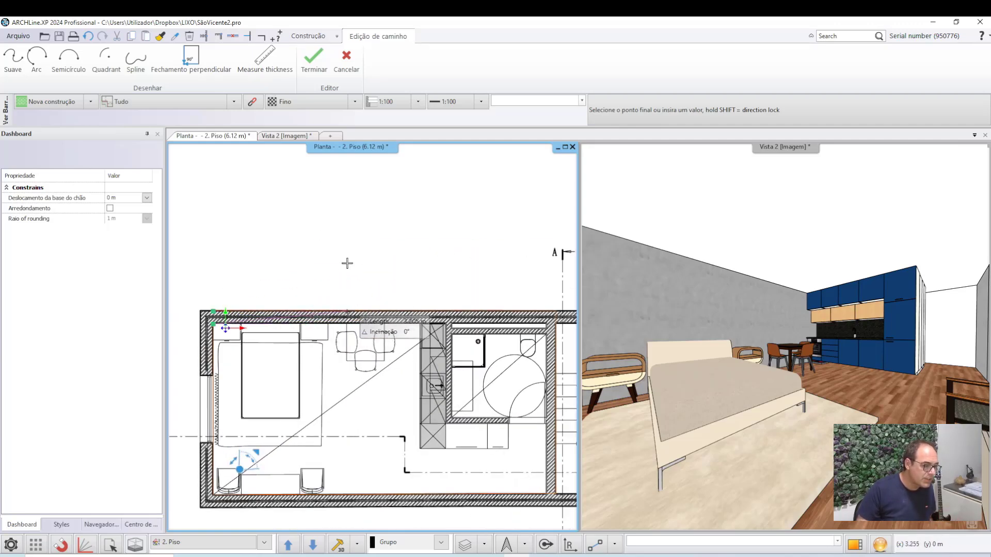
scroll(210, 320, up, 3)
scroll(334, 338, down, 1)
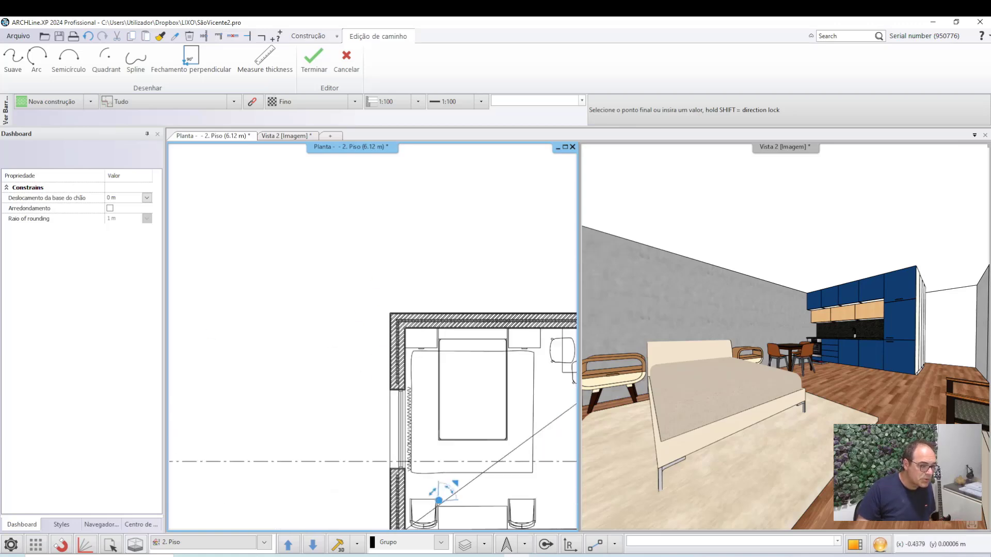
scroll(392, 289, down, 2)
scroll(351, 274, up, 1)
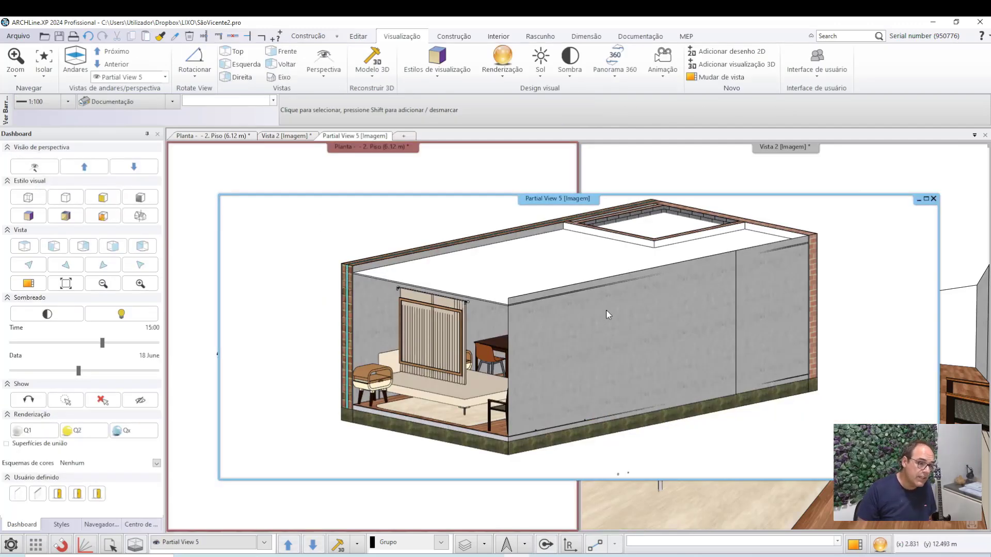
Review the new Partial View 5, then bring the floor plan back to the front.
scroll(606, 310, up, 1)
scroll(605, 338, down, 3)
scroll(602, 352, up, 1)
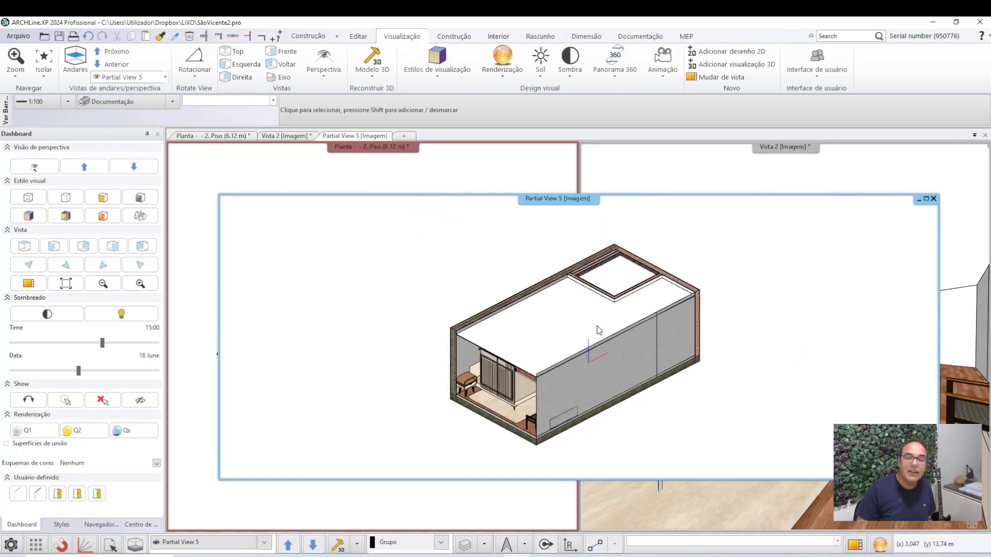
key(ctrl+Tab)
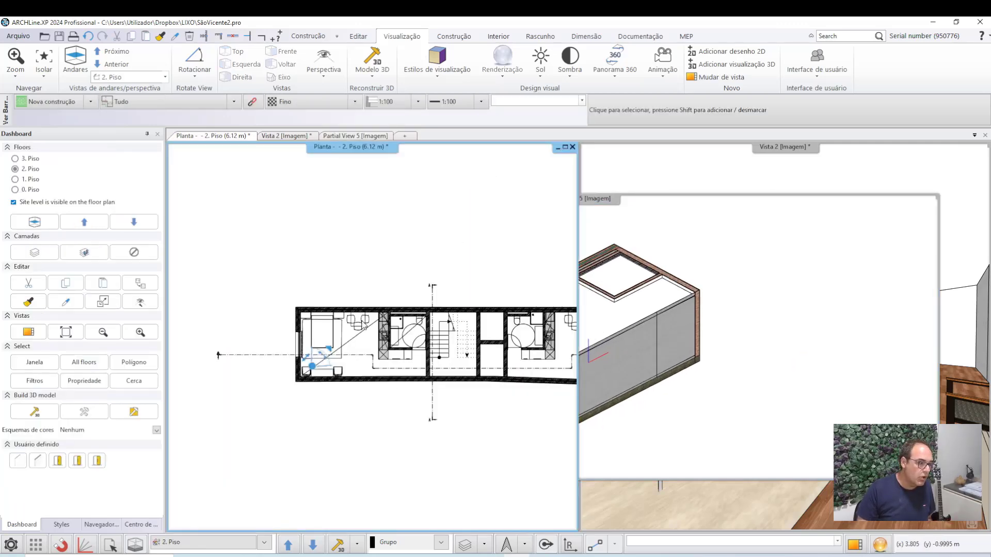
Select the floor slab, open and dismiss its 1/8 element list, and reactivate the plan.
click(375, 308)
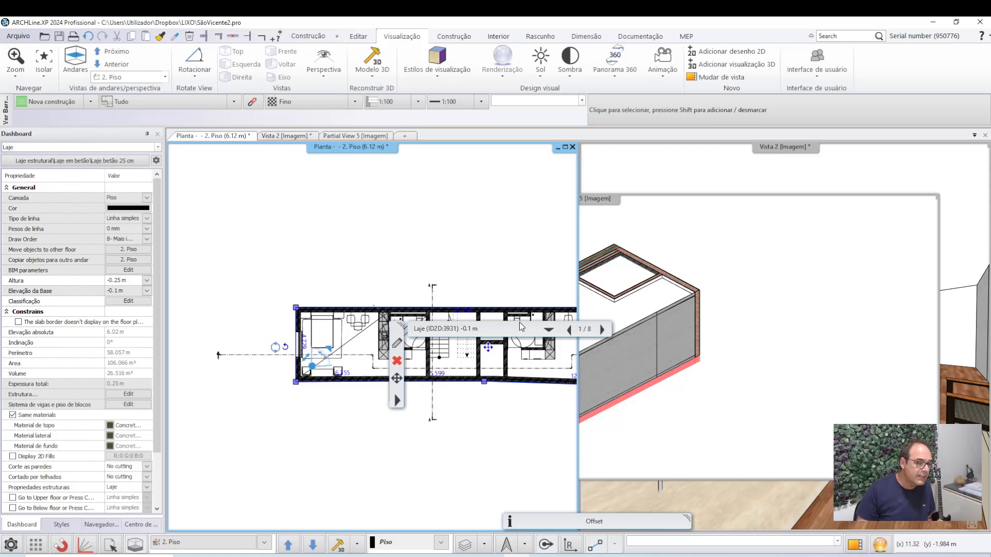
click(549, 329)
click(522, 382)
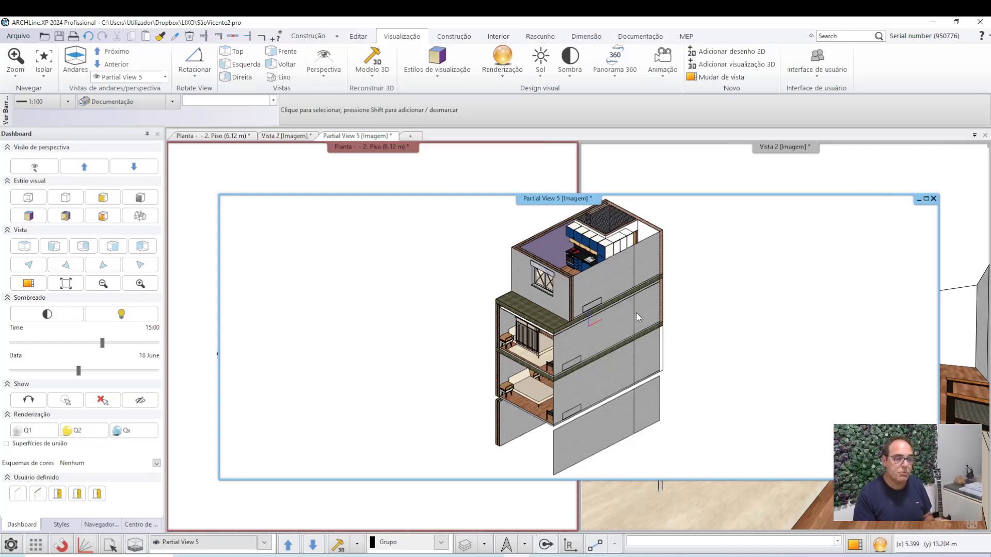
click(467, 176)
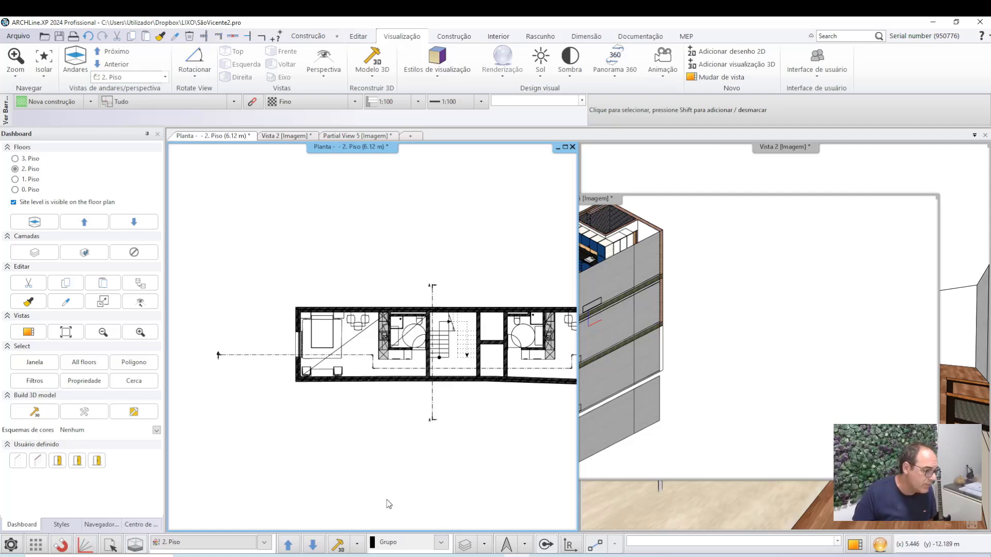
scroll(389, 503, up, 2)
Pick the cut-away boundary from the slab's element list and regenerate Partial View 5 from it.
click(368, 193)
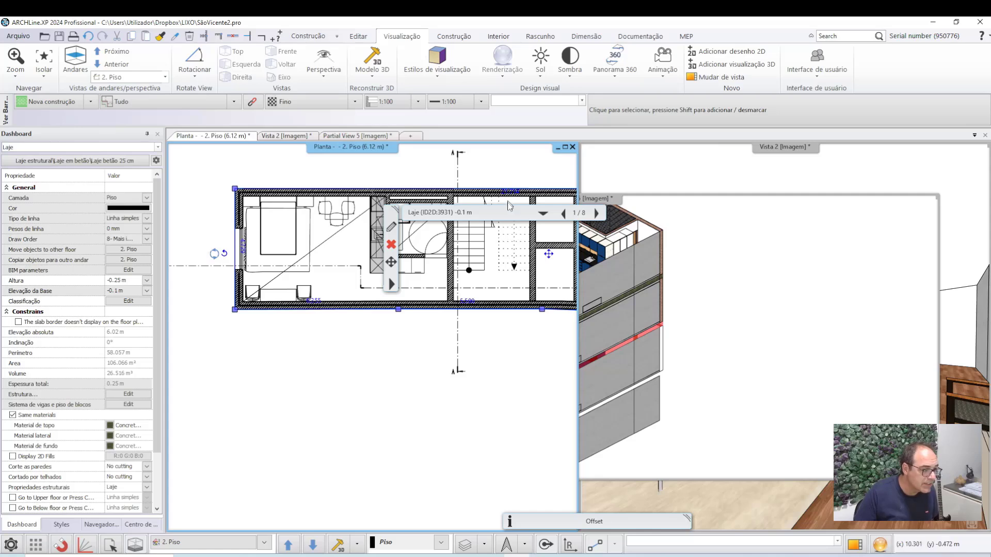
click(543, 213)
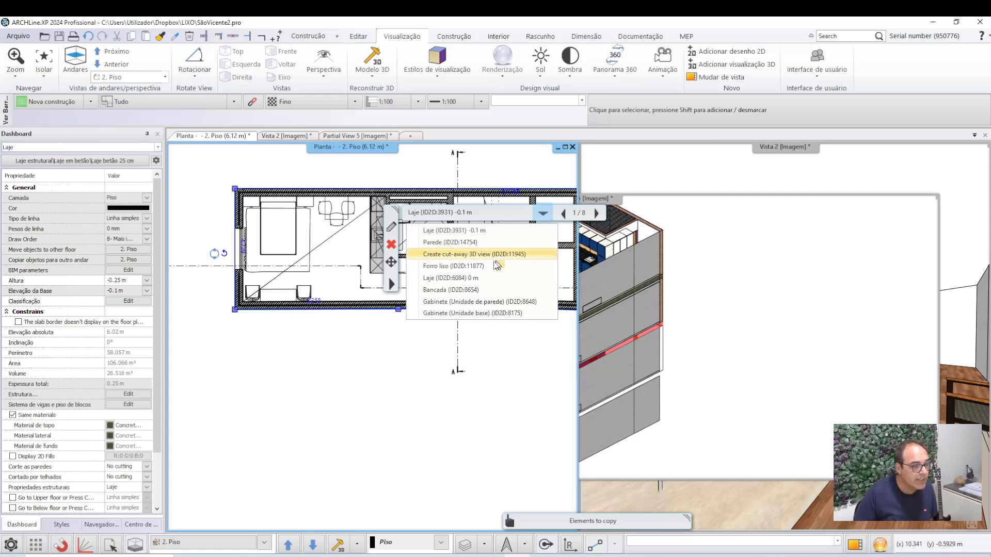
click(494, 255)
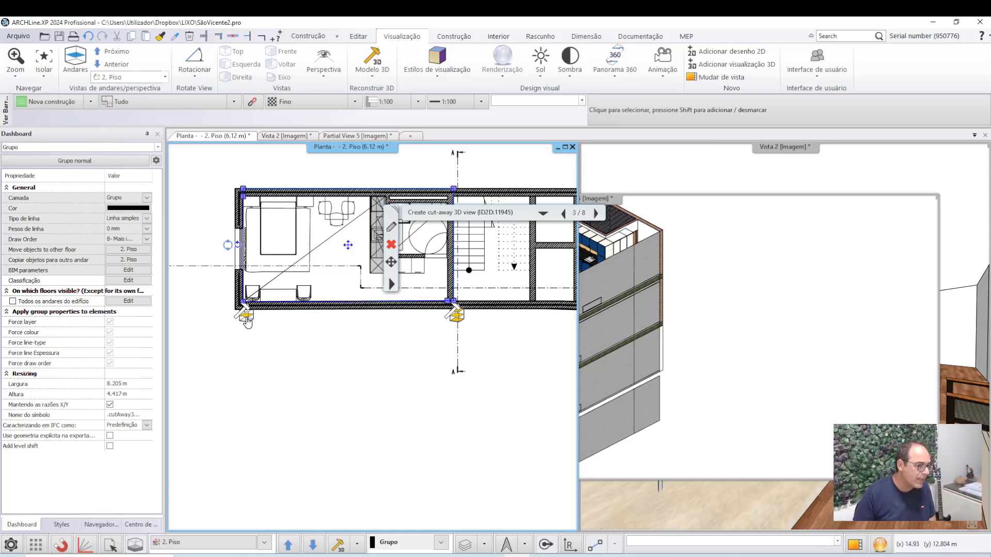
click(247, 322)
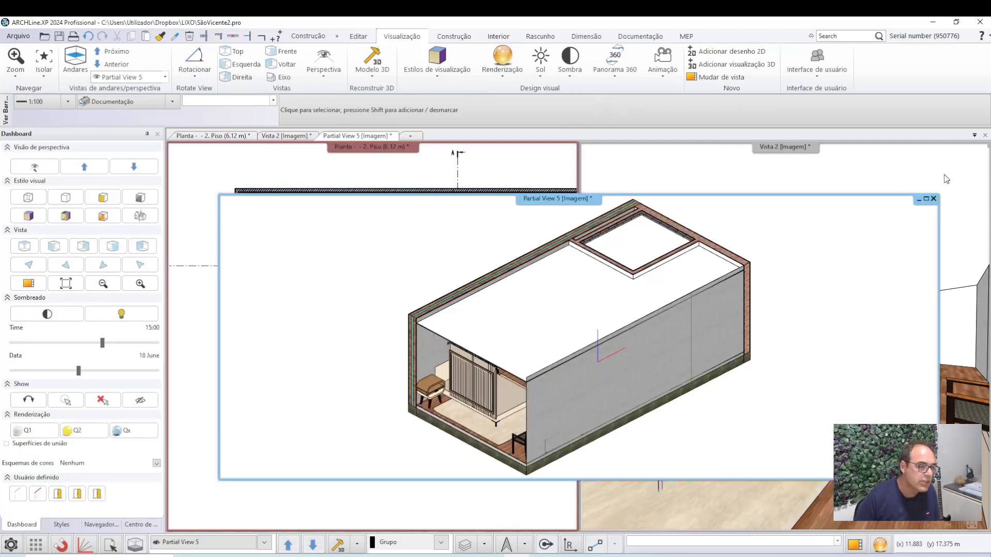
click(749, 355)
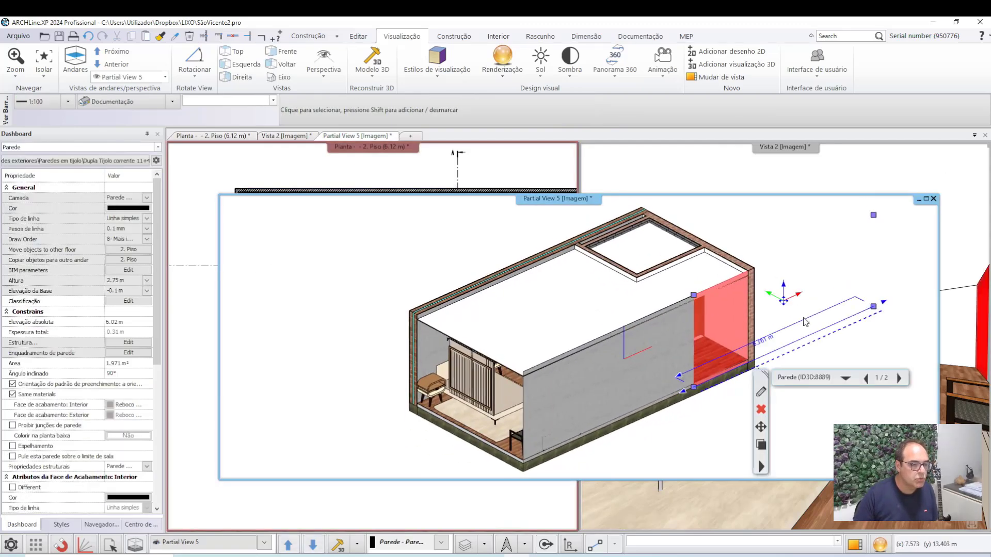
key(Escape)
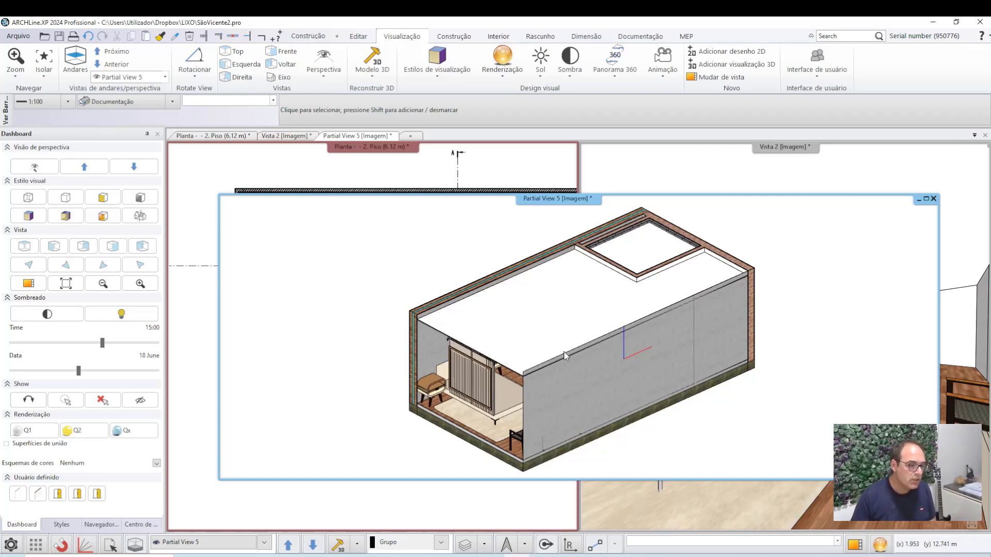
scroll(564, 355, up, 3)
scroll(455, 347, up, 3)
scroll(456, 347, down, 2)
scroll(635, 334, up, 3)
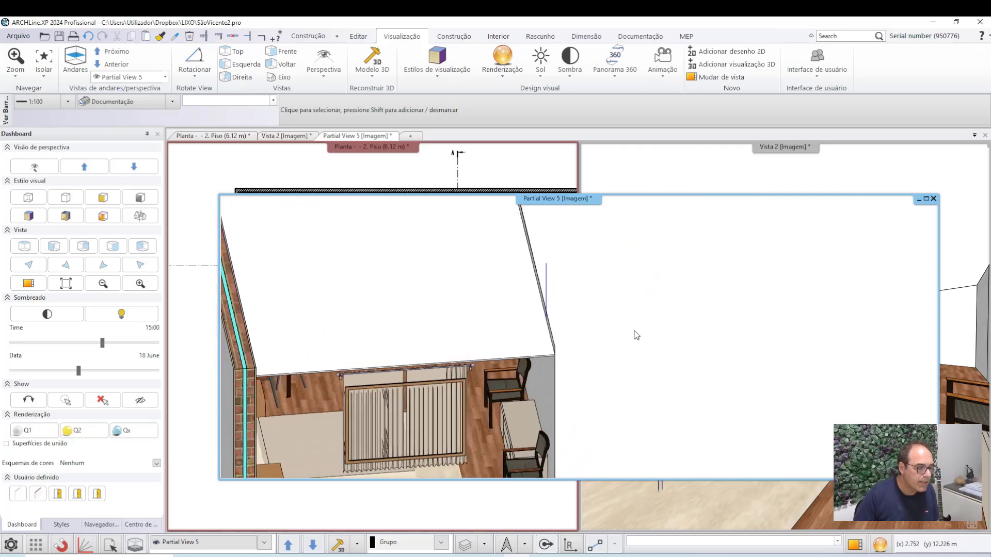
scroll(634, 334, up, 2)
scroll(565, 356, up, 2)
scroll(527, 369, up, 2)
scroll(546, 364, up, 1)
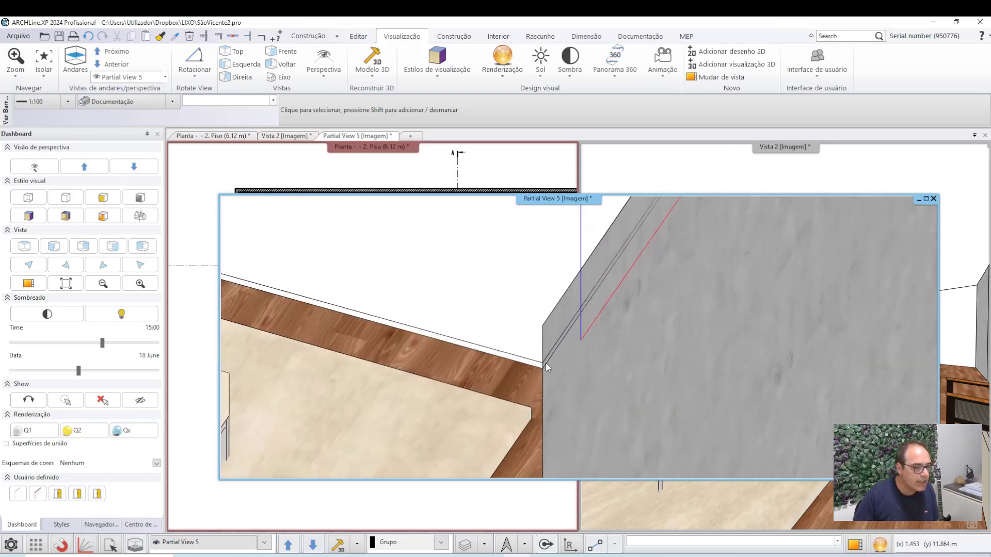
scroll(560, 330, down, 2)
scroll(570, 302, down, 2)
scroll(588, 335, down, 3)
scroll(617, 342, down, 2)
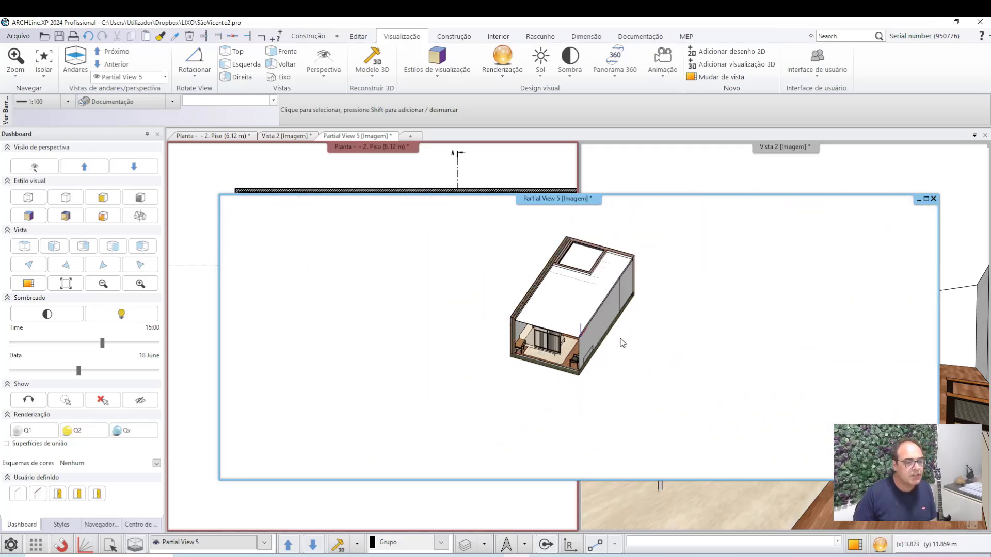
middle_drag(622, 342, 596, 337)
scroll(596, 336, up, 2)
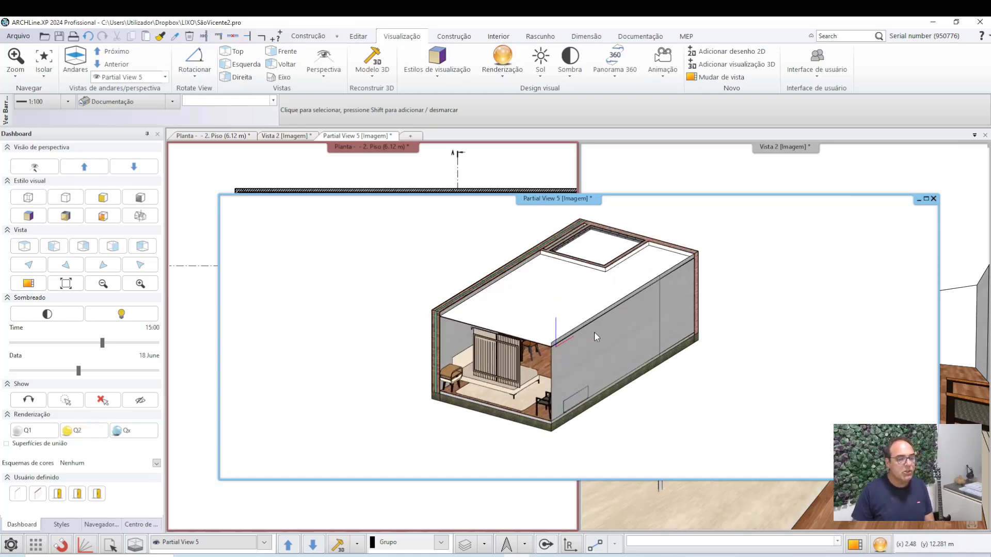
scroll(583, 343, up, 3)
scroll(570, 362, down, 1)
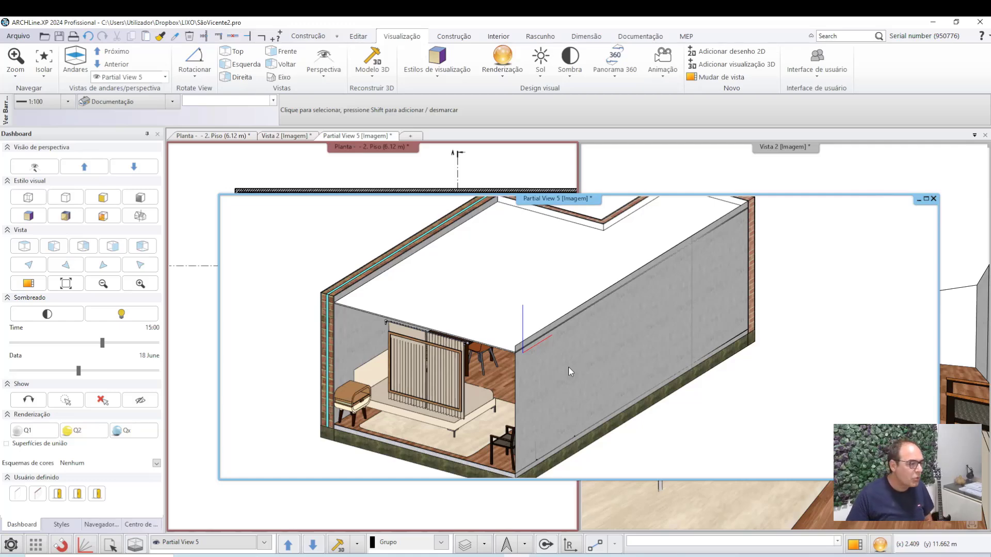
In the floor plan, select the cut-away boundary through the wall's overlapping-element list.
click(556, 156)
scroll(469, 327, up, 2)
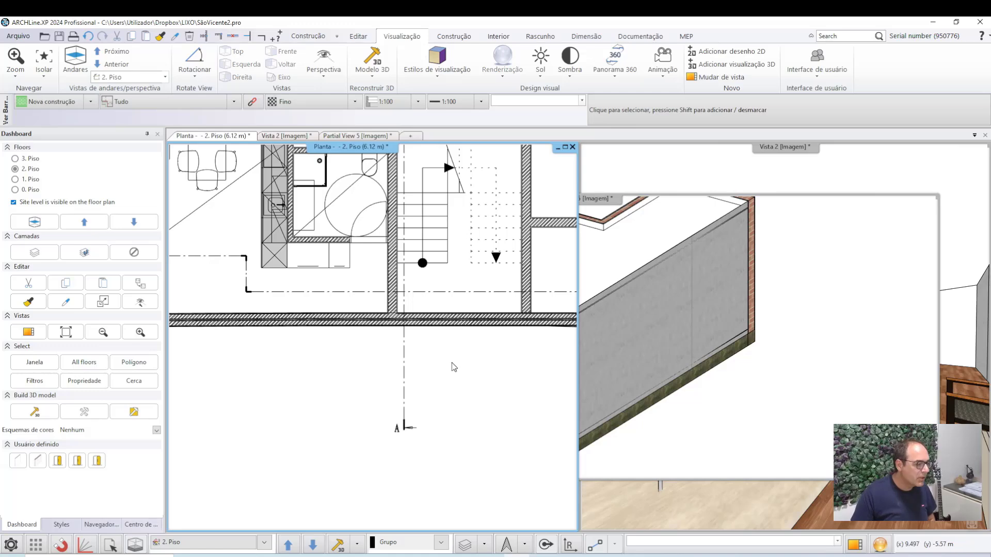
scroll(470, 327, up, 2)
scroll(426, 316, up, 2)
scroll(426, 315, up, 2)
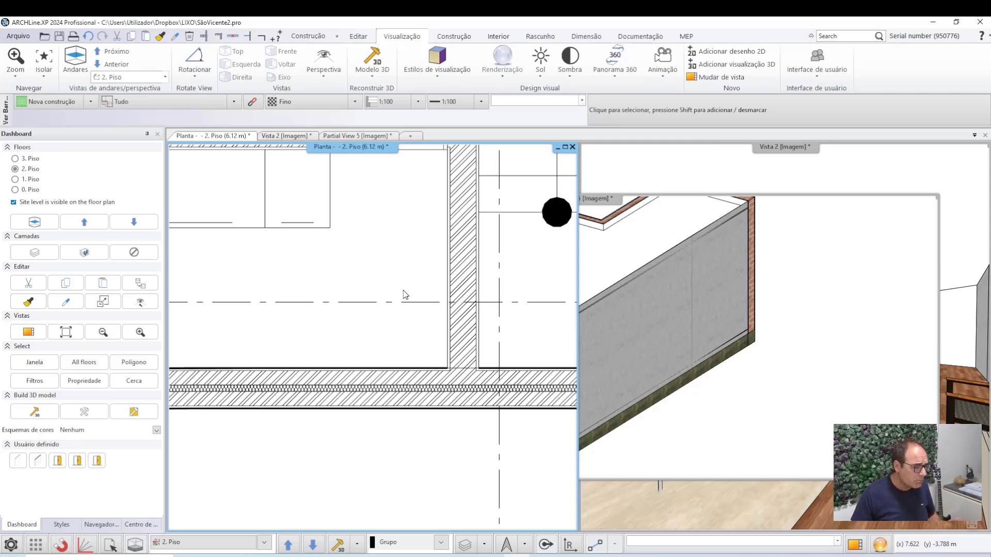
click(418, 372)
click(579, 393)
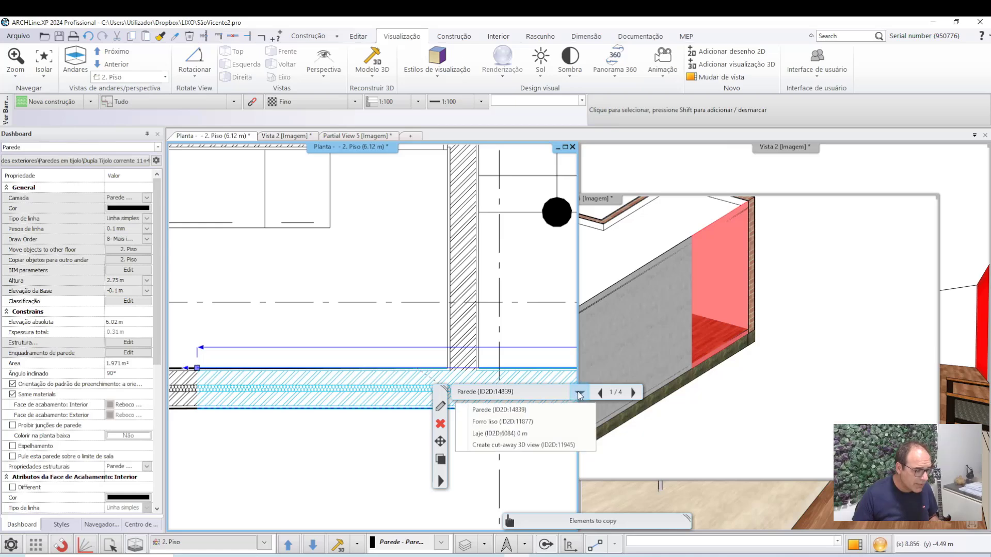
click(516, 445)
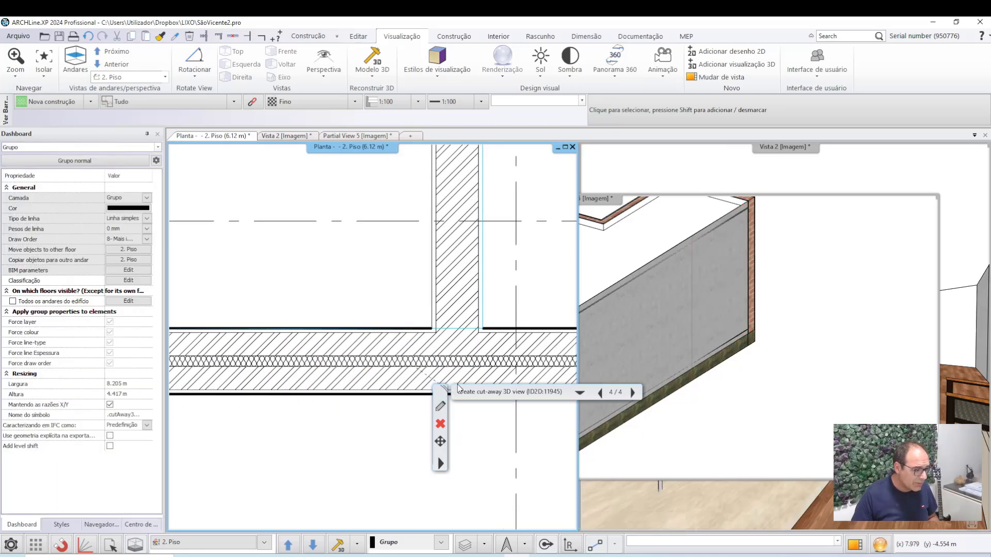
scroll(457, 387, up, 1)
scroll(394, 303, up, 2)
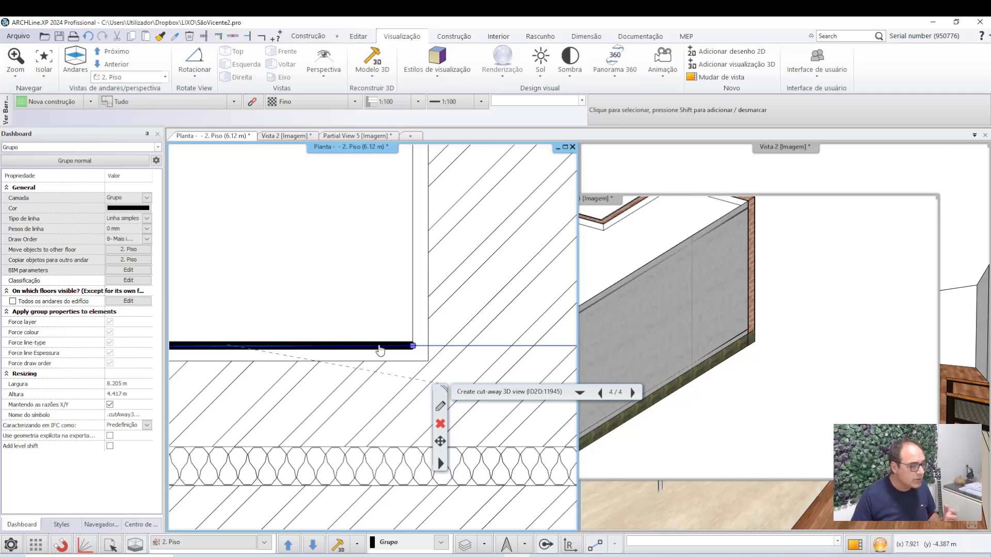
Offset two boundary edges by 0.01 m onto the wall line and finish editing the outline.
right_click(380, 347)
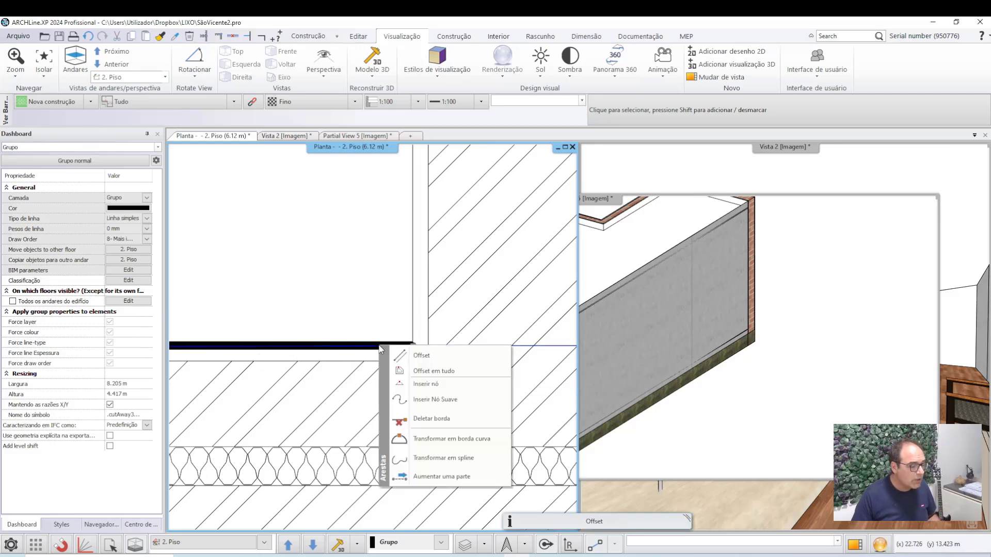
click(416, 357)
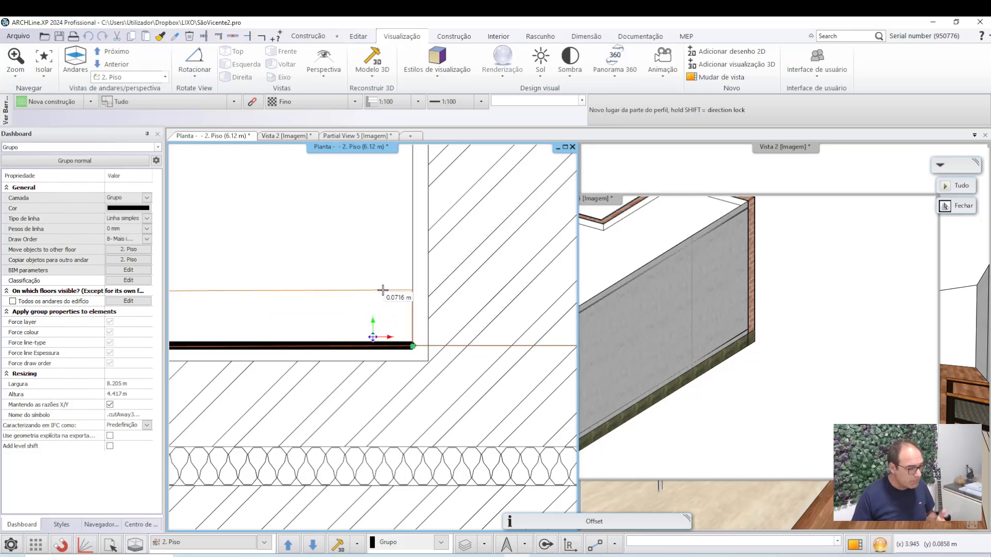
text(0.01)
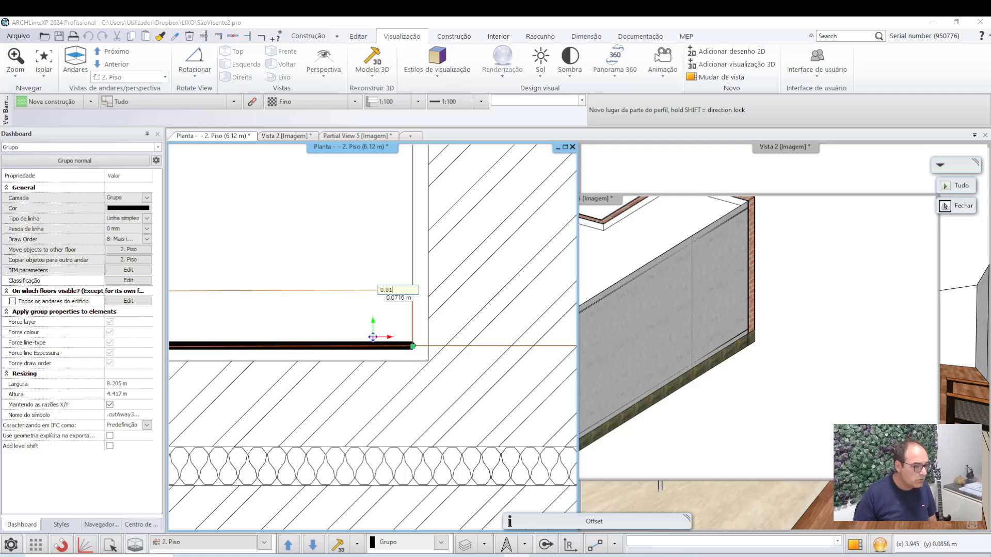
key(Return)
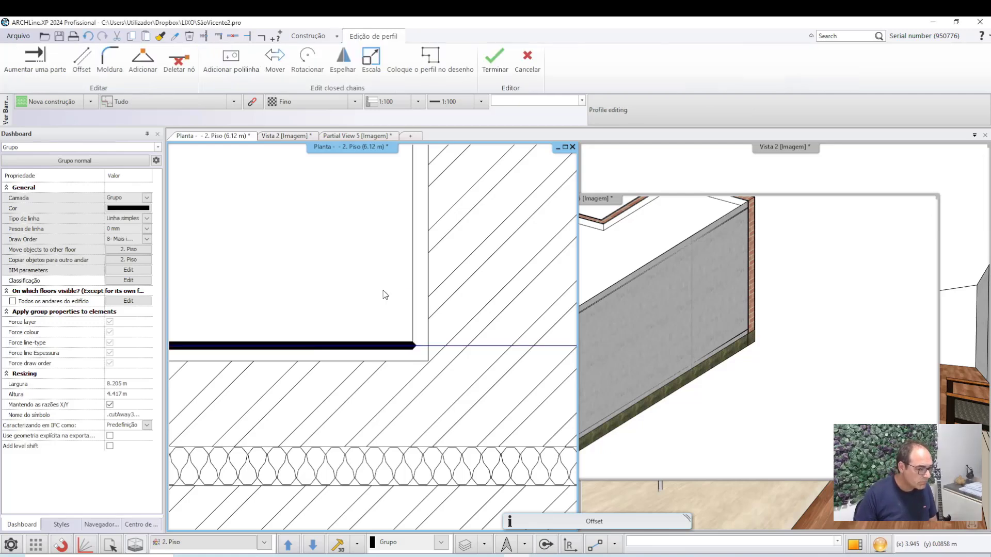
scroll(430, 347, up, 4)
right_click(367, 342)
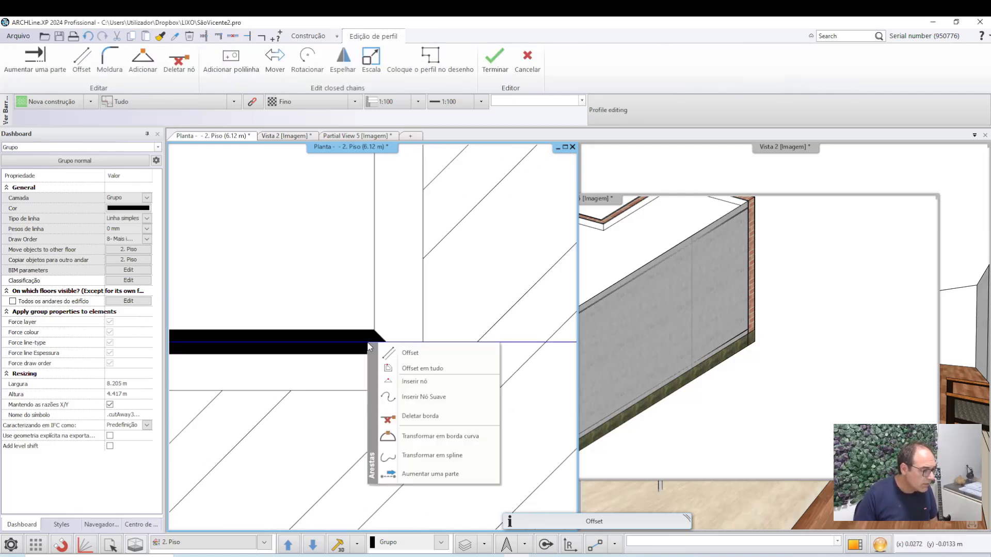
click(402, 353)
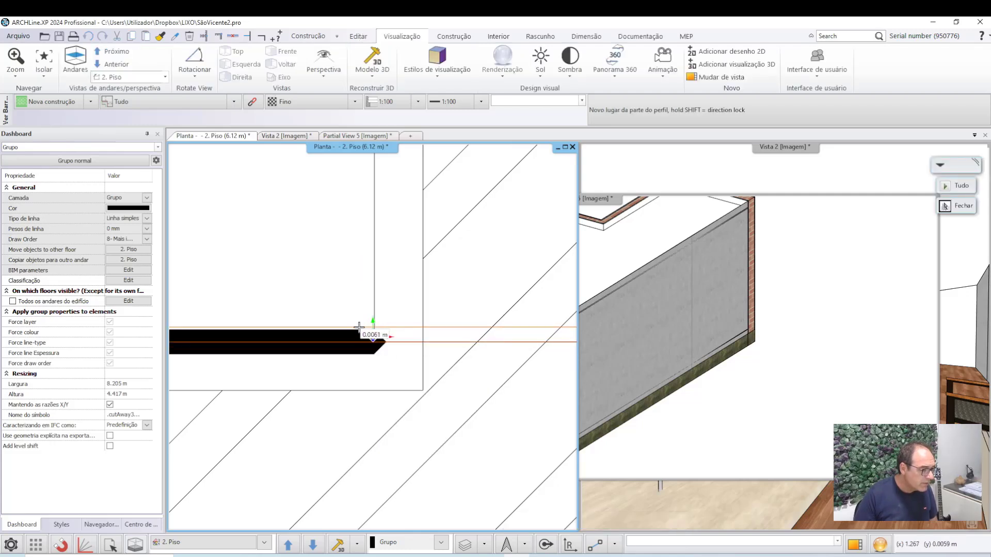
text(0.01)
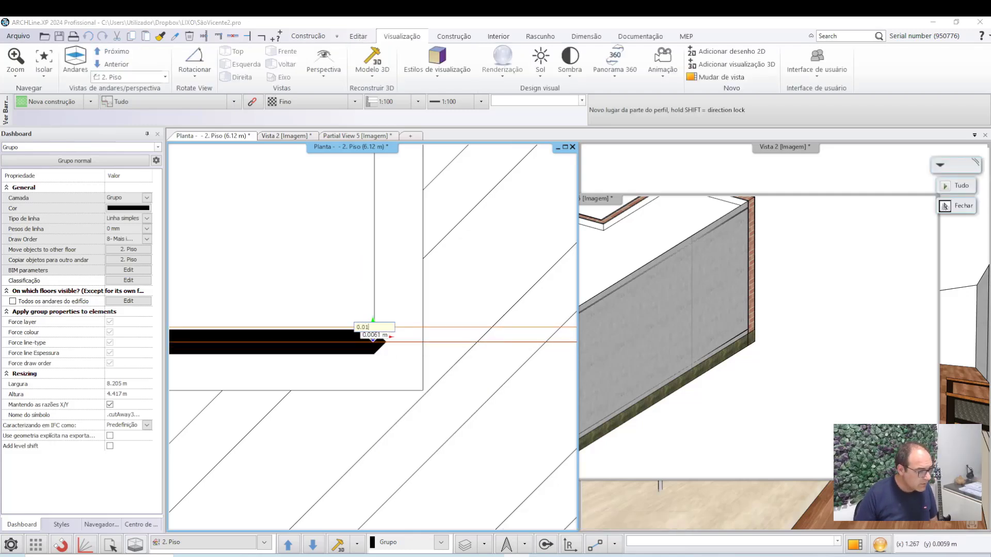
key(Return)
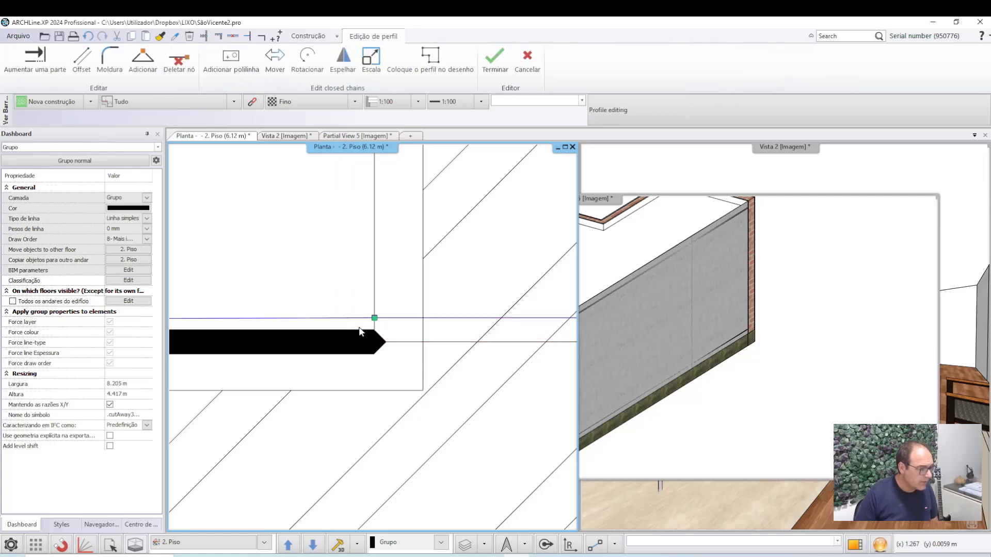
scroll(360, 331, down, 3)
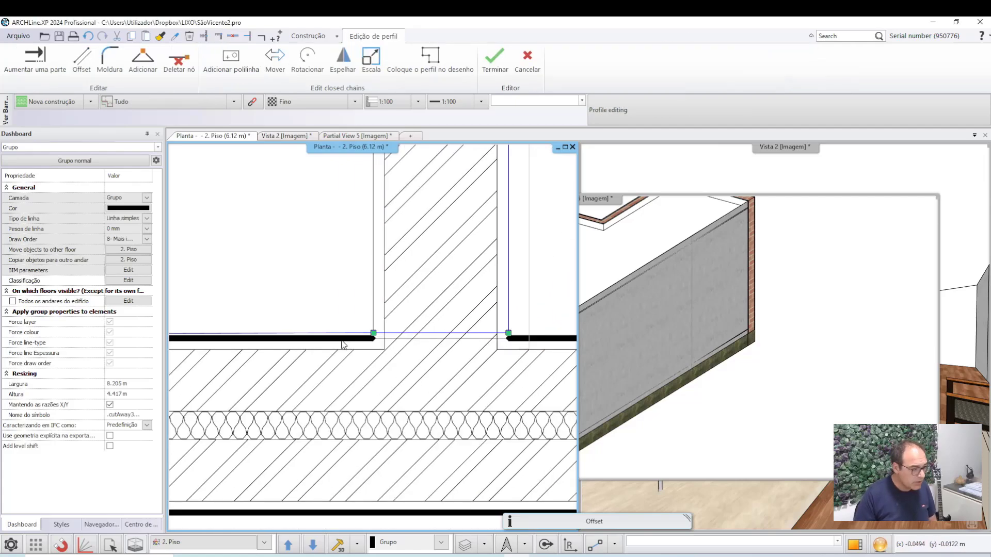
key(Return)
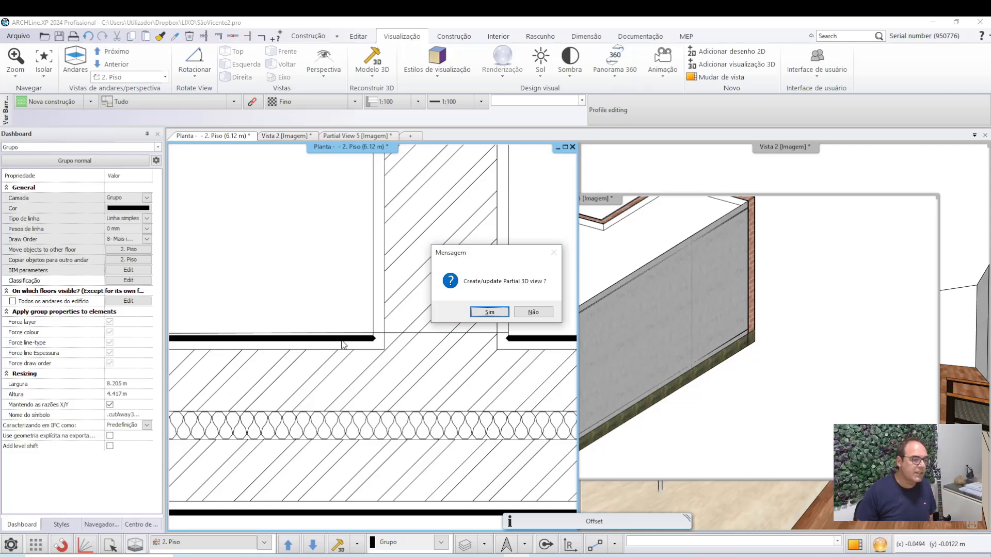
Accept updating the partial 3D view with Sim and deselect the wall.
click(488, 313)
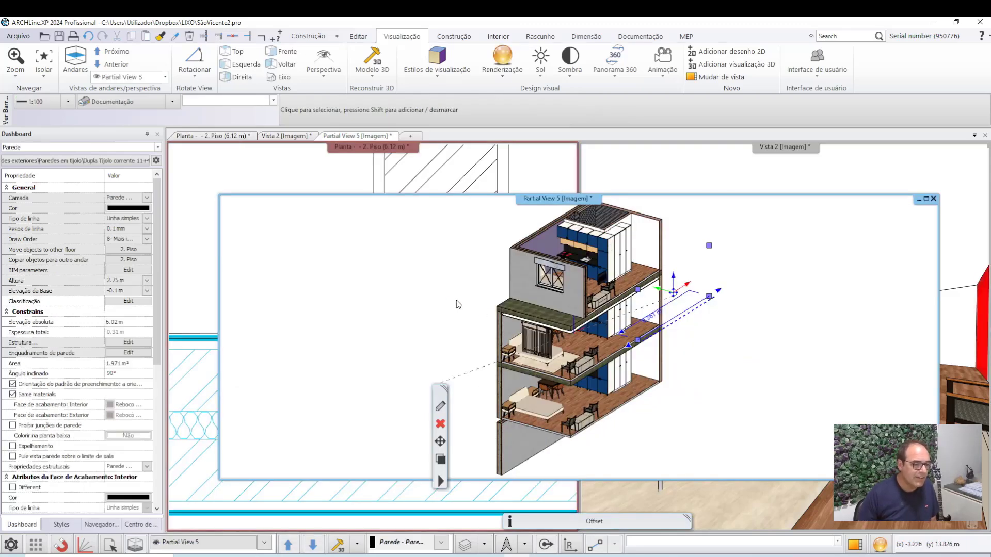
click(745, 310)
scroll(671, 341, up, 3)
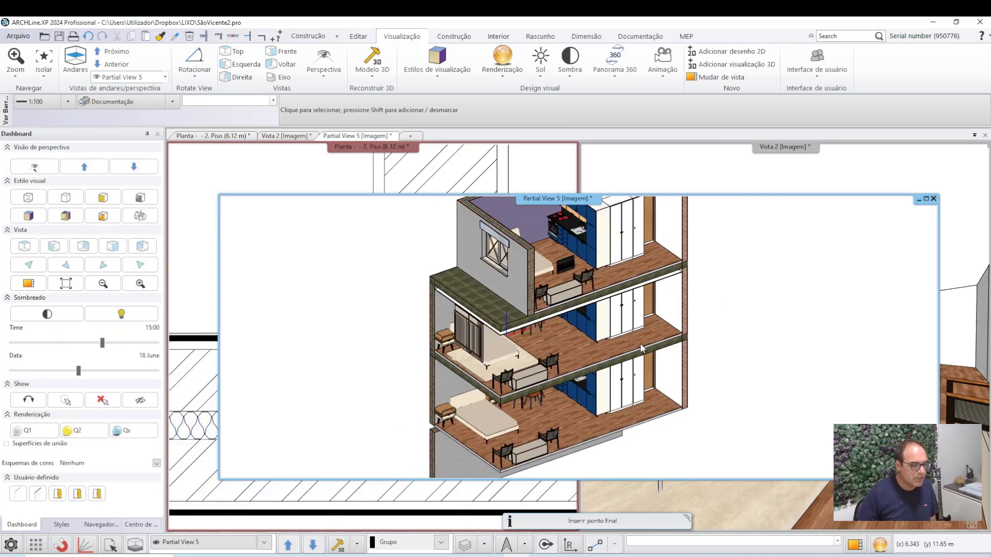
Select the cut-away group in the floor plan and regenerate Partial View 5 again.
click(245, 177)
scroll(286, 221, up, 4)
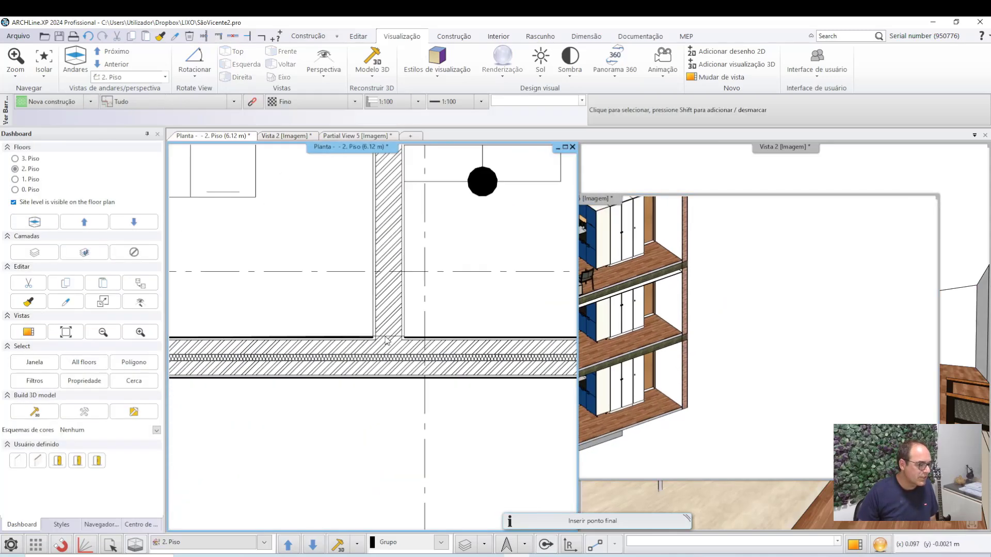
click(375, 345)
scroll(375, 345, down, 3)
scroll(376, 345, down, 3)
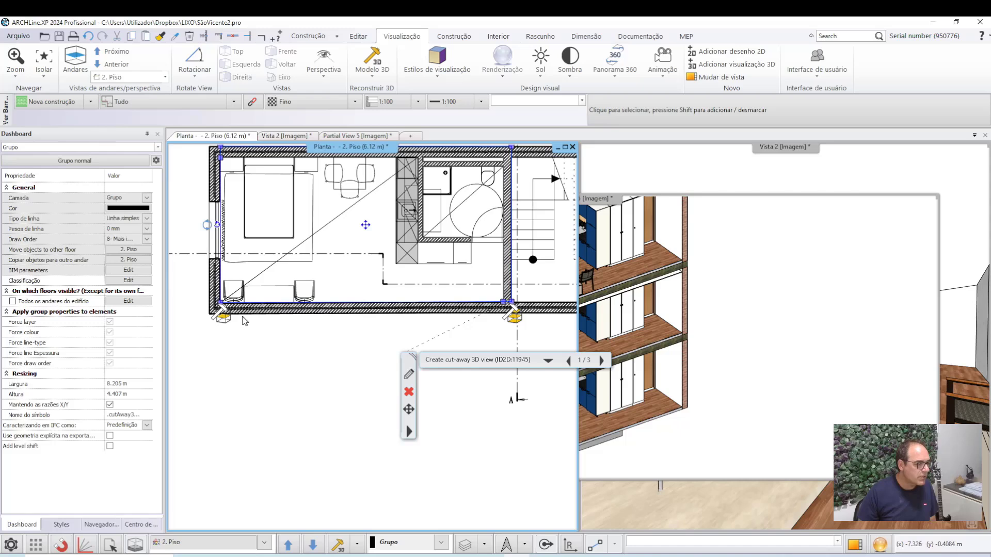
click(223, 320)
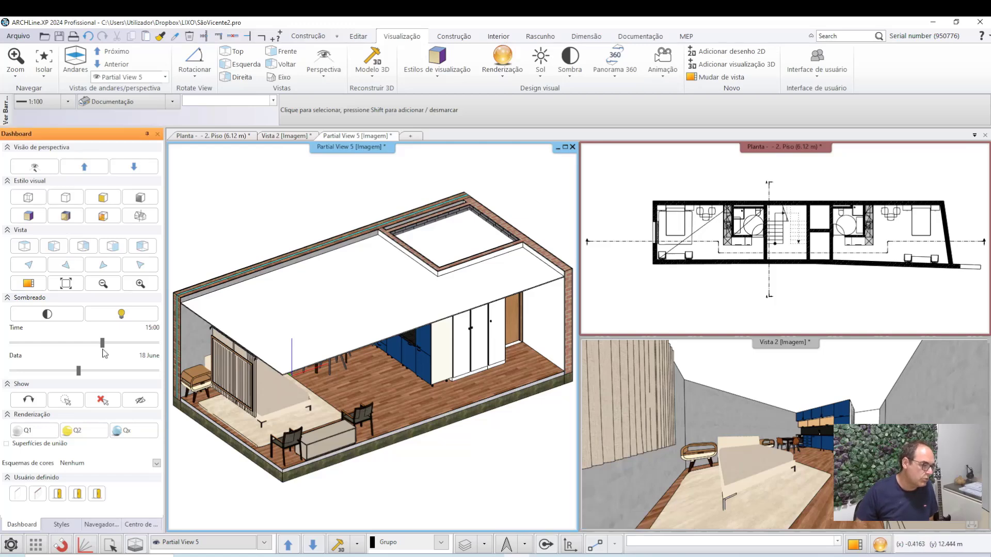
Zoom out and centre the apartment model in Partial View 5, then select the ceiling slab.
scroll(293, 327, down, 5)
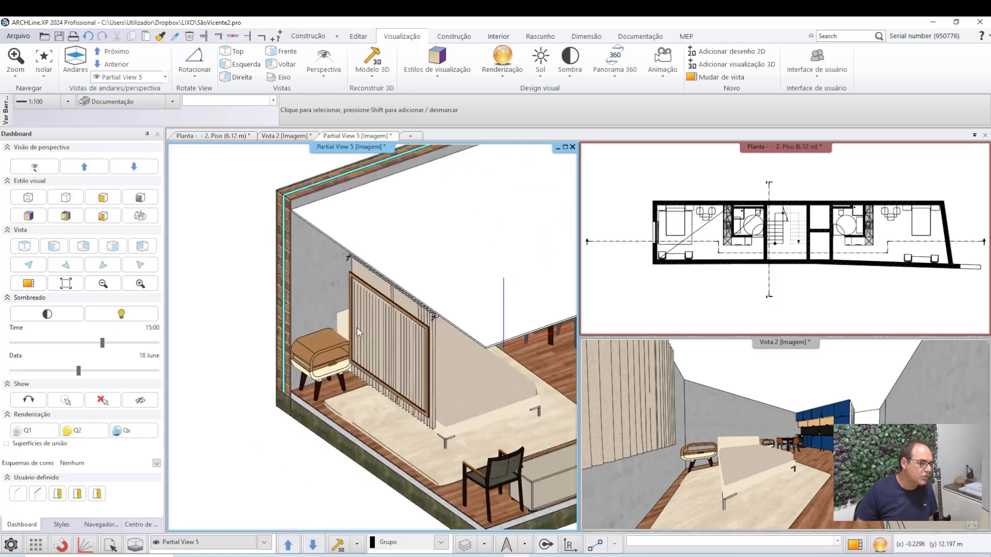
middle_drag(401, 303, 438, 332)
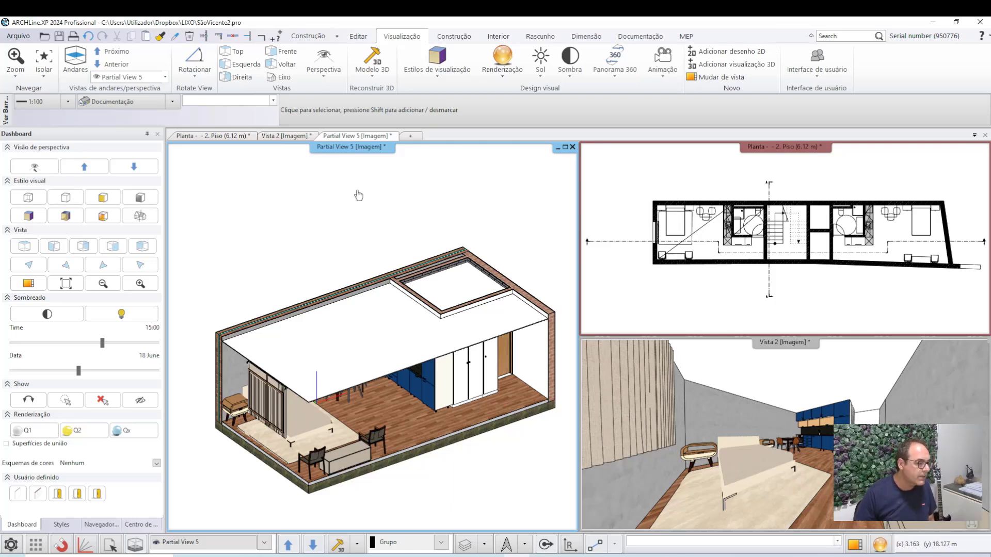
click(345, 343)
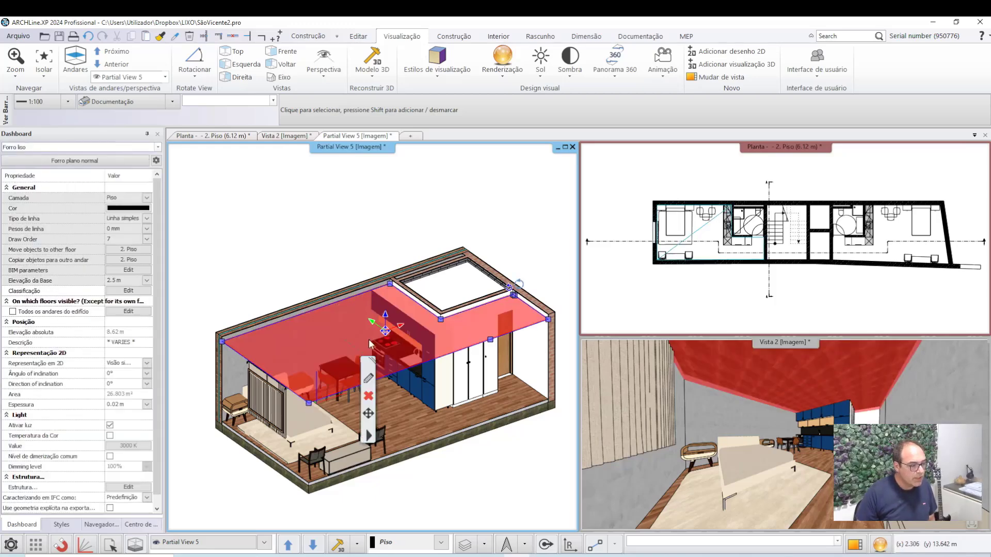
Hide both Forro liso ceiling pieces and the Cortina curtain using Esconder este objeto.
right_click(342, 340)
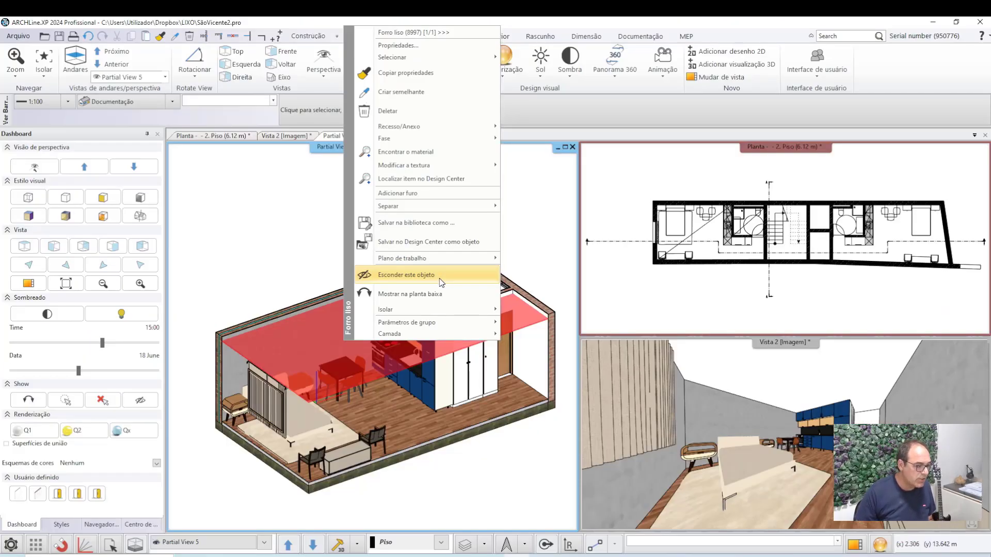
click(441, 282)
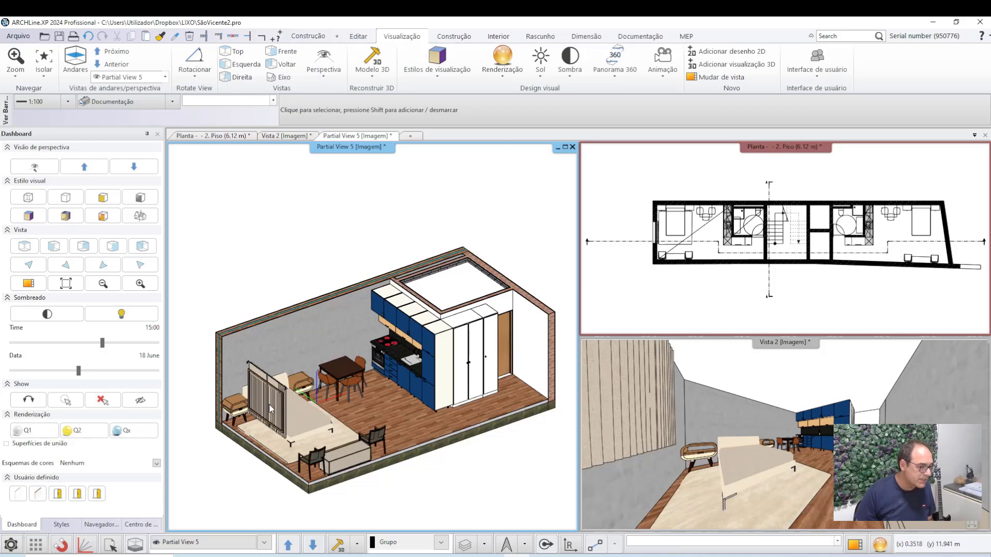
right_click(449, 296)
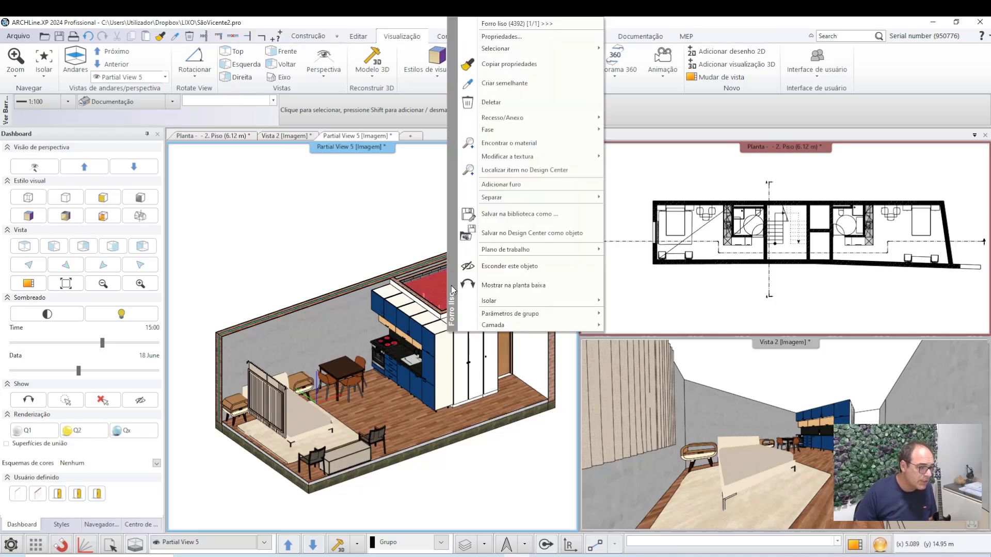
click(500, 266)
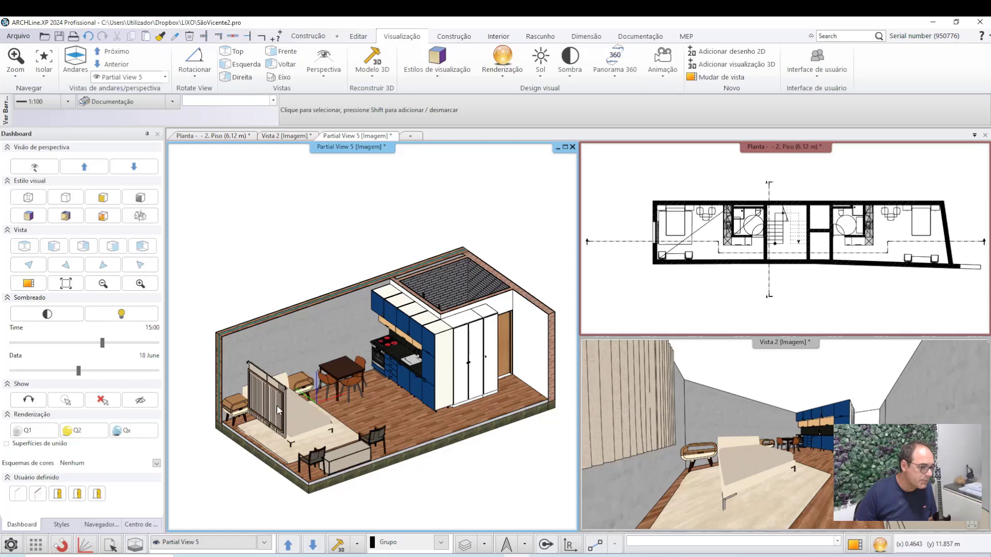
right_click(279, 409)
click(324, 343)
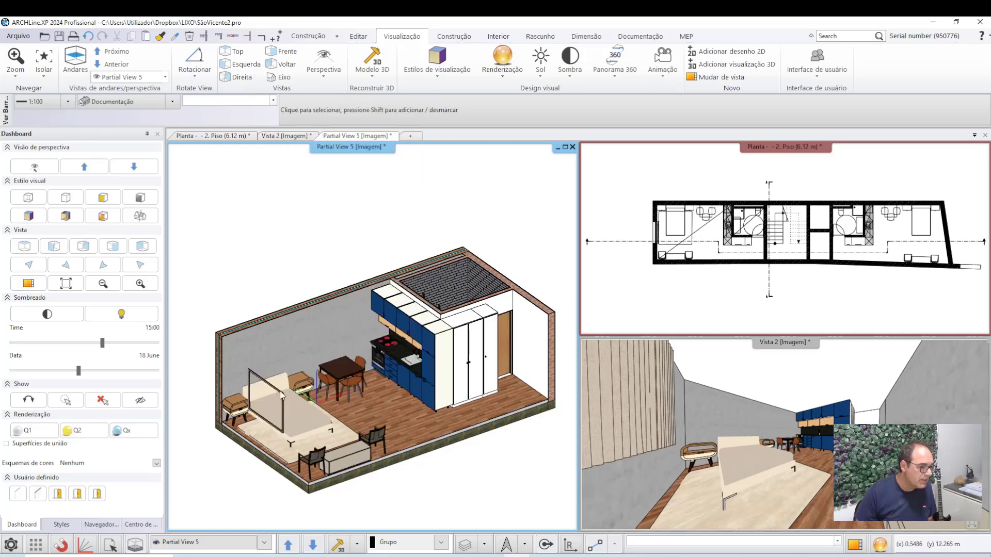
Try the context menu on the object by the bed, then cancel the accidental bed move.
right_click(281, 395)
right_click(279, 393)
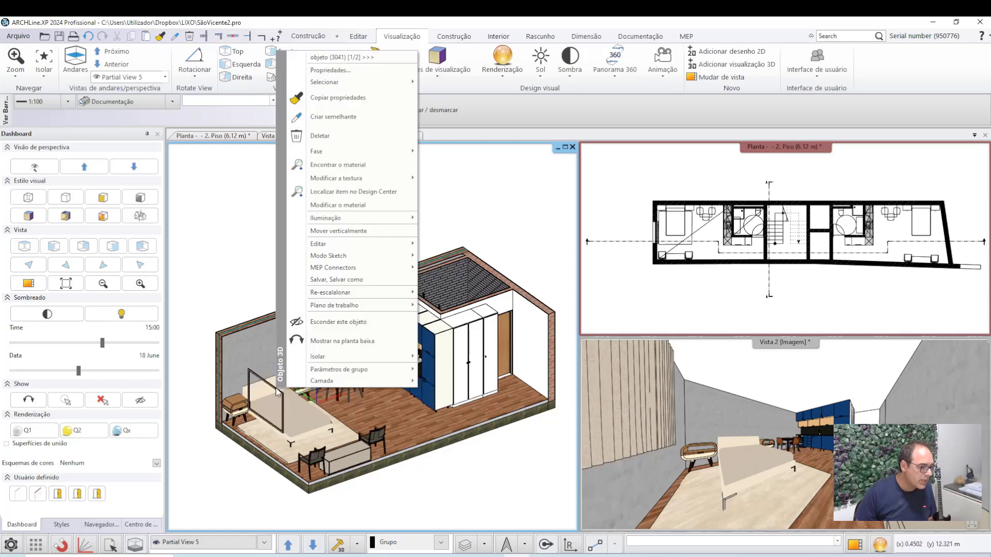
key(Return)
click(281, 398)
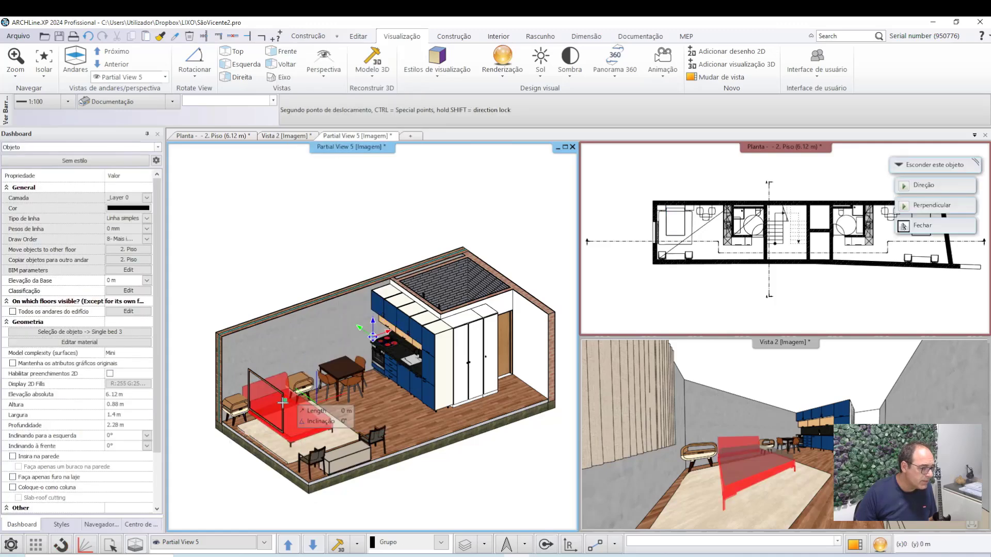
key(Escape)
Hide the window beside the bed with Esconder este objeto and zoom in on the room.
click(280, 395)
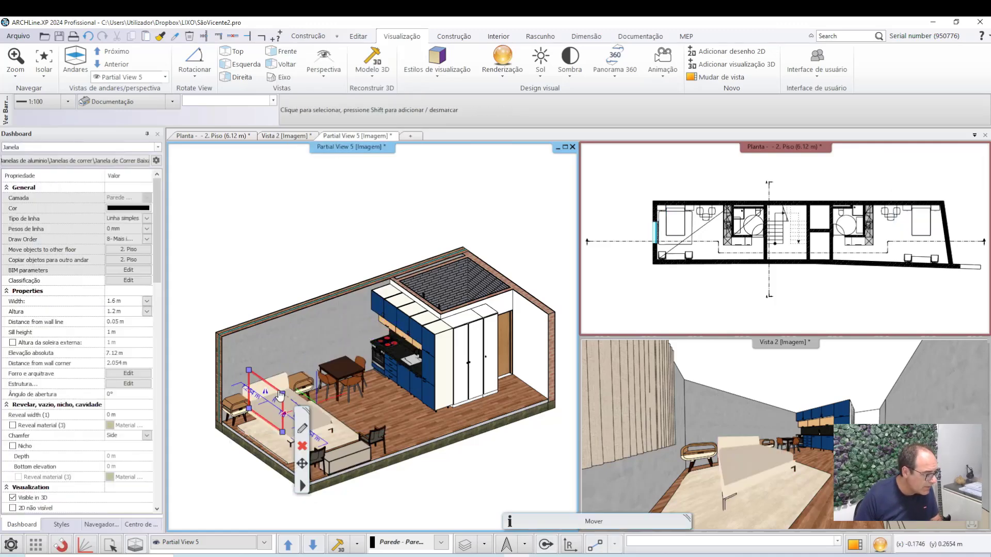
right_click(281, 394)
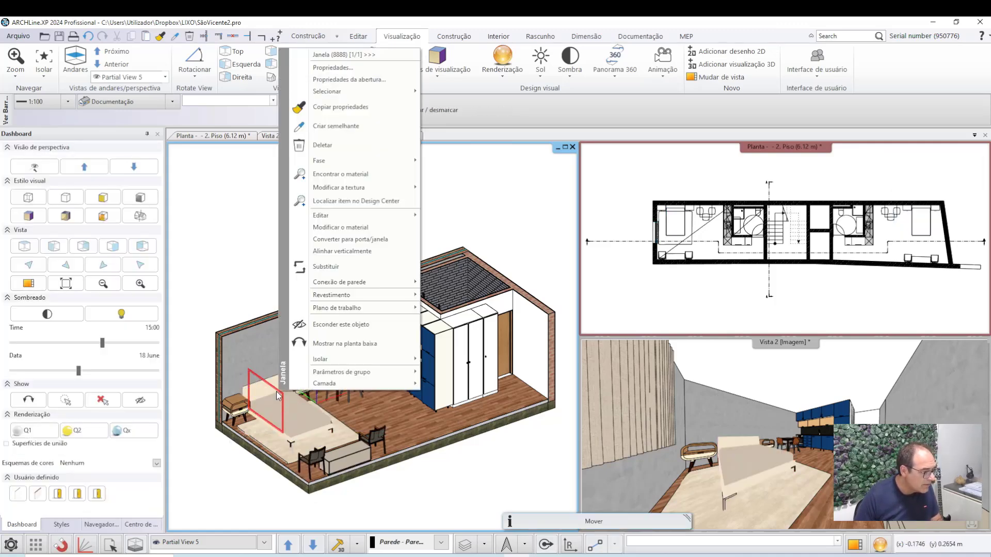
click(331, 328)
scroll(330, 329, up, 1)
scroll(340, 355, down, 1)
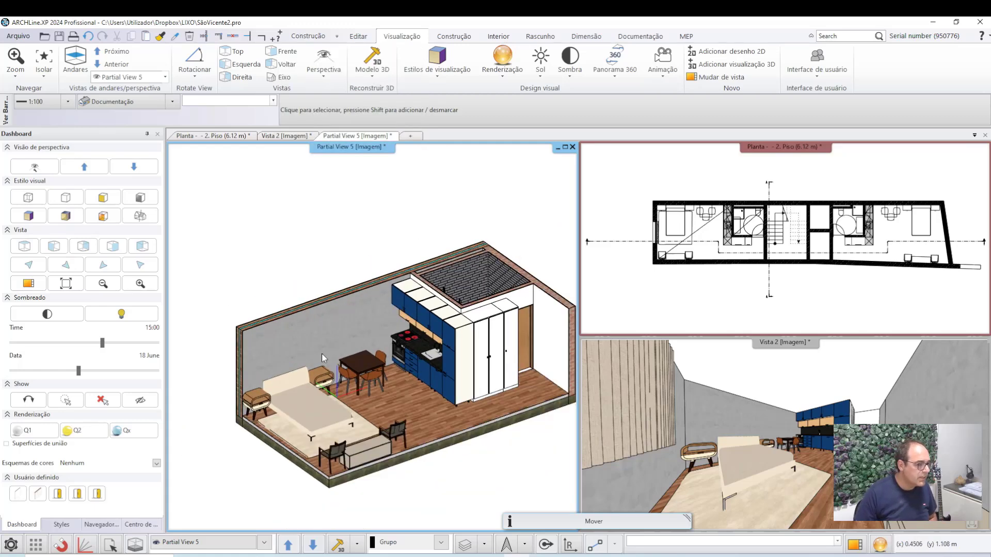
scroll(321, 354, up, 1)
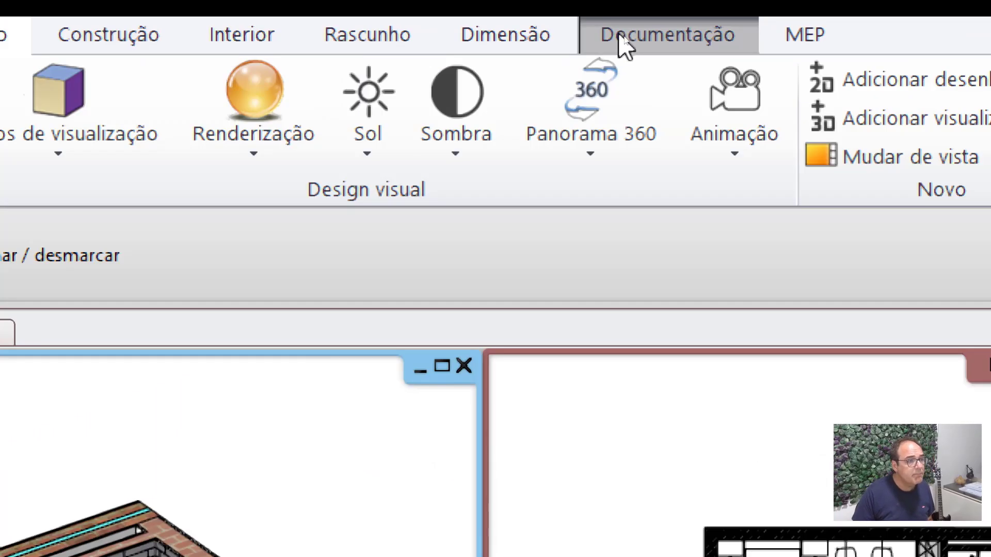
Prepare a new ISO A3 landscape print layout, A-007, with dX and dY margins of 0.
click(625, 38)
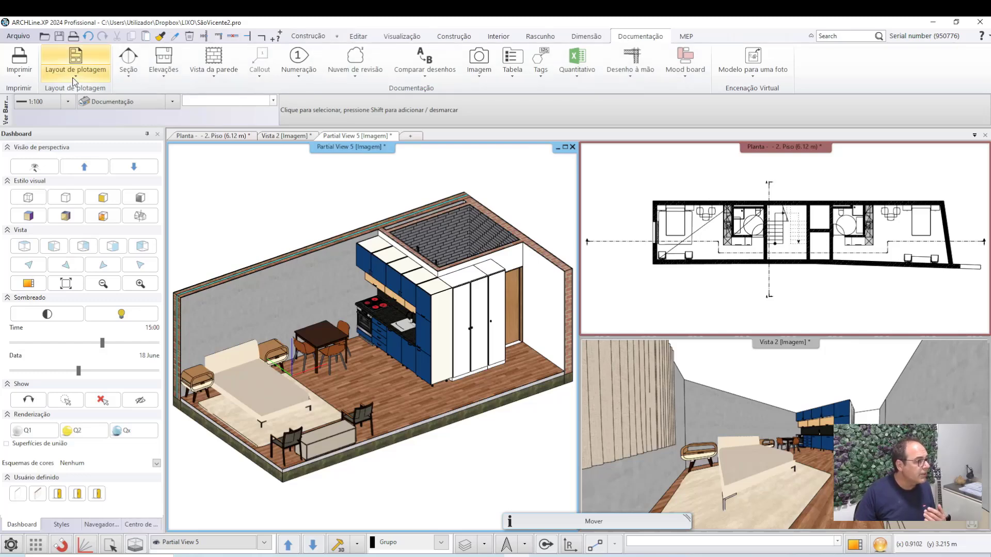
click(75, 77)
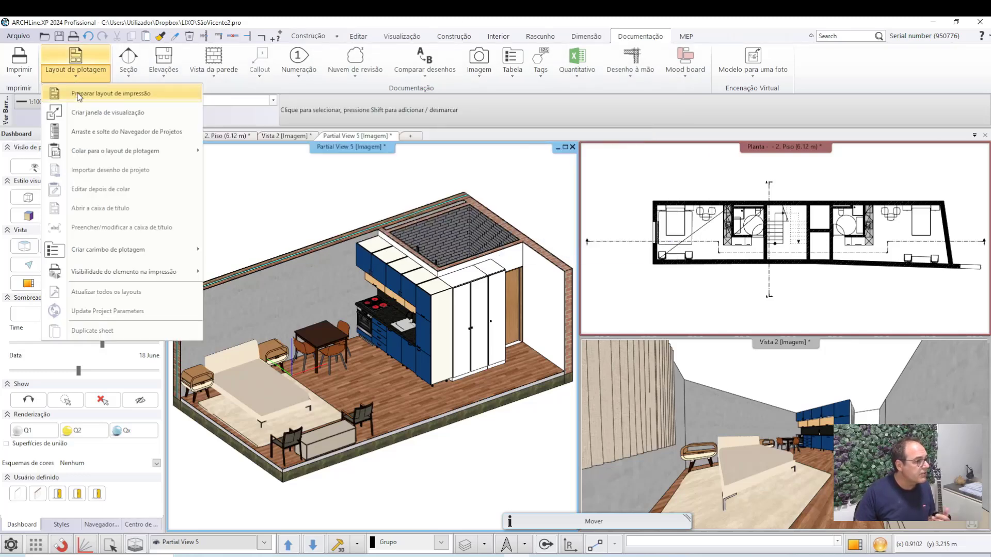
click(79, 97)
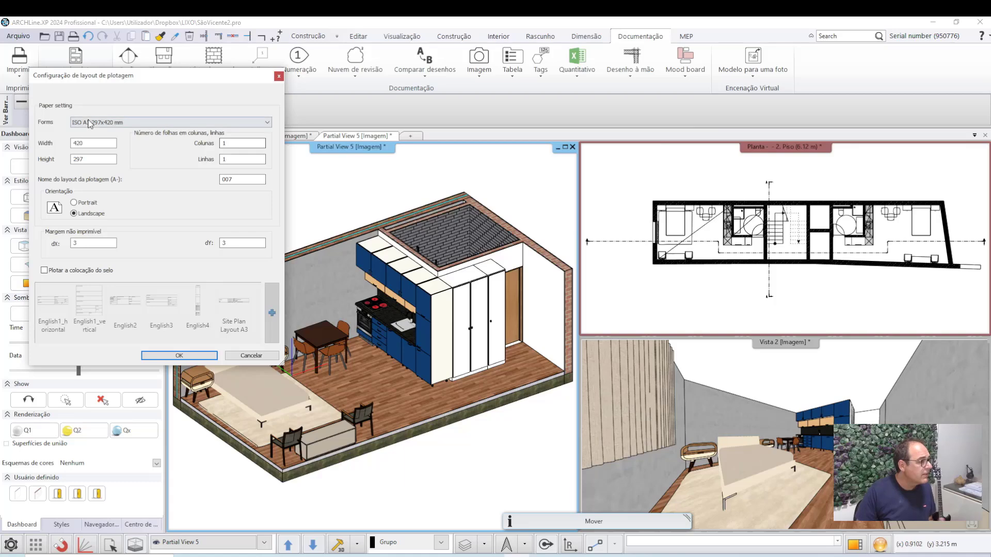
double_click(81, 242)
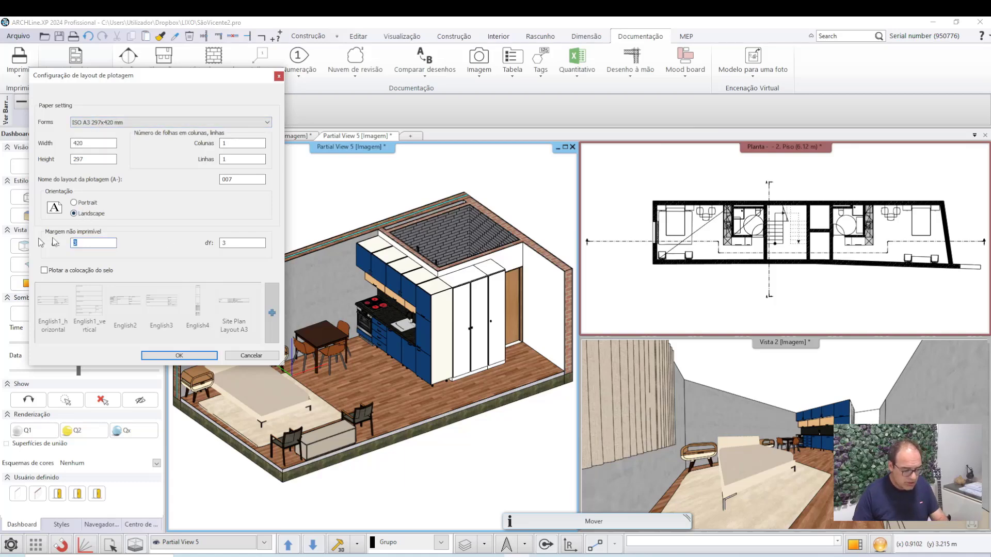
text(0)
double_click(242, 243)
text(0)
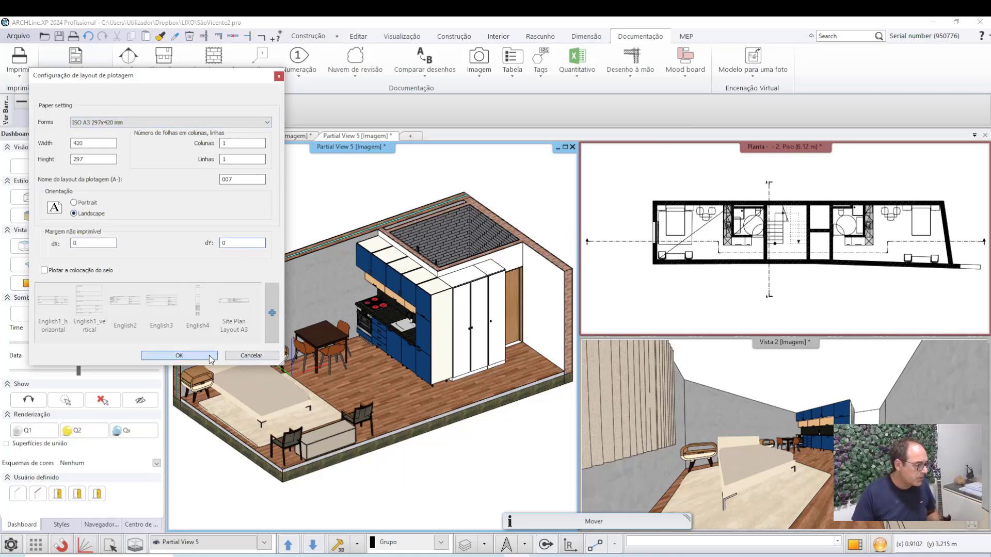
click(210, 356)
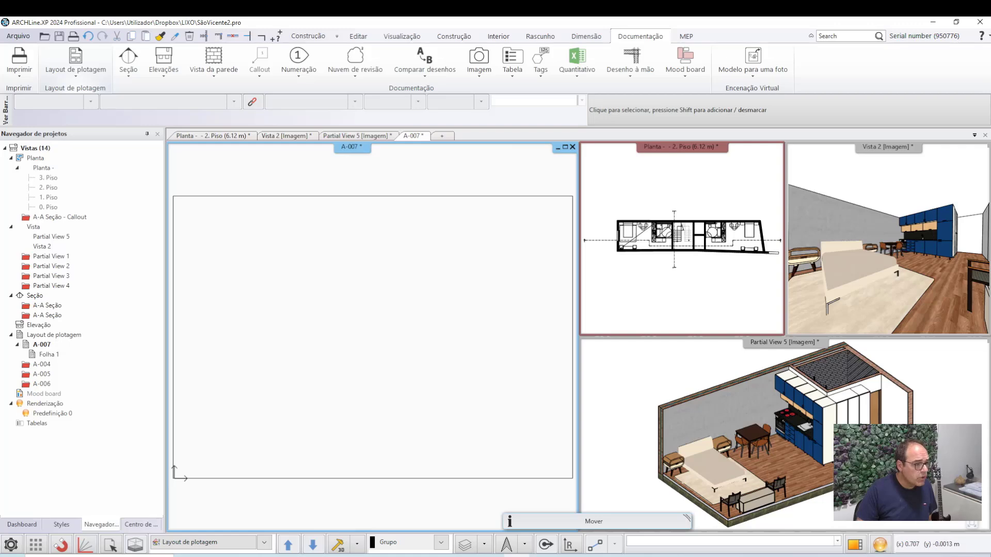
Drag Partial View 5 onto sheet A-007 and size it in the upper-left area.
click(764, 345)
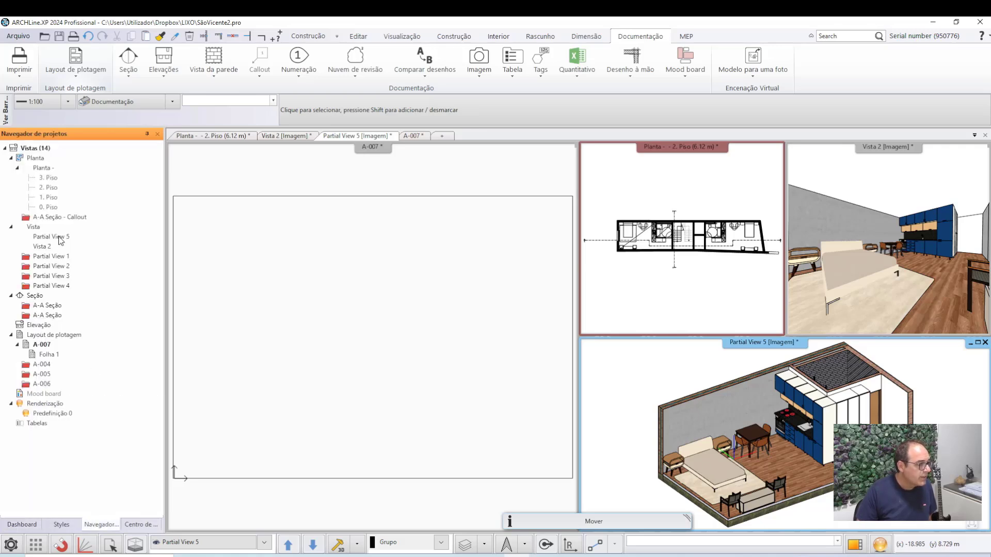
drag(103, 247, 296, 296)
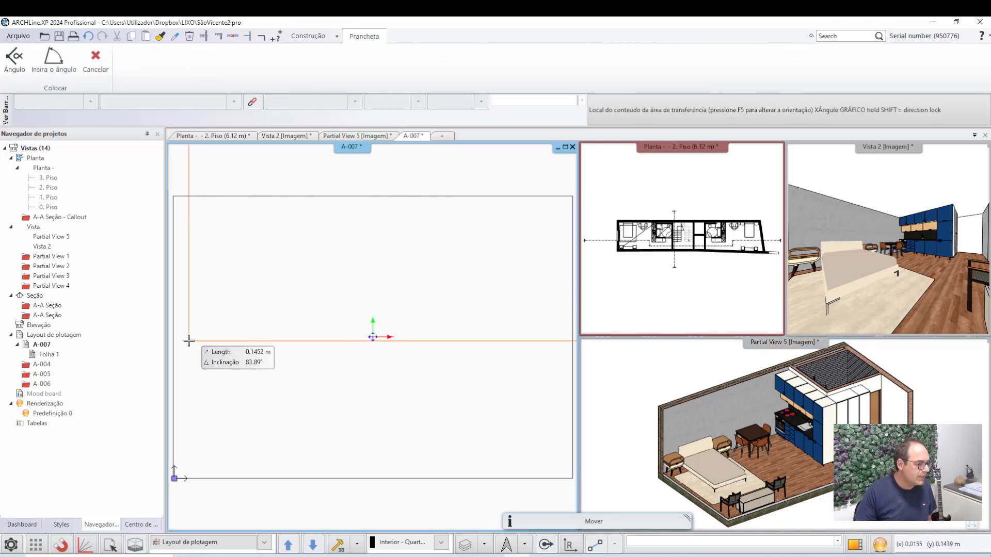
click(187, 325)
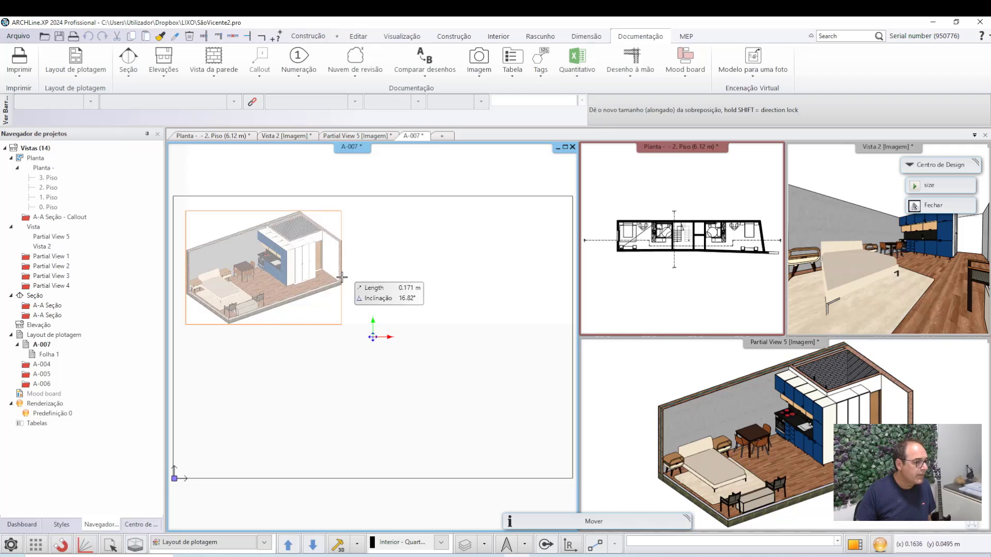
click(342, 277)
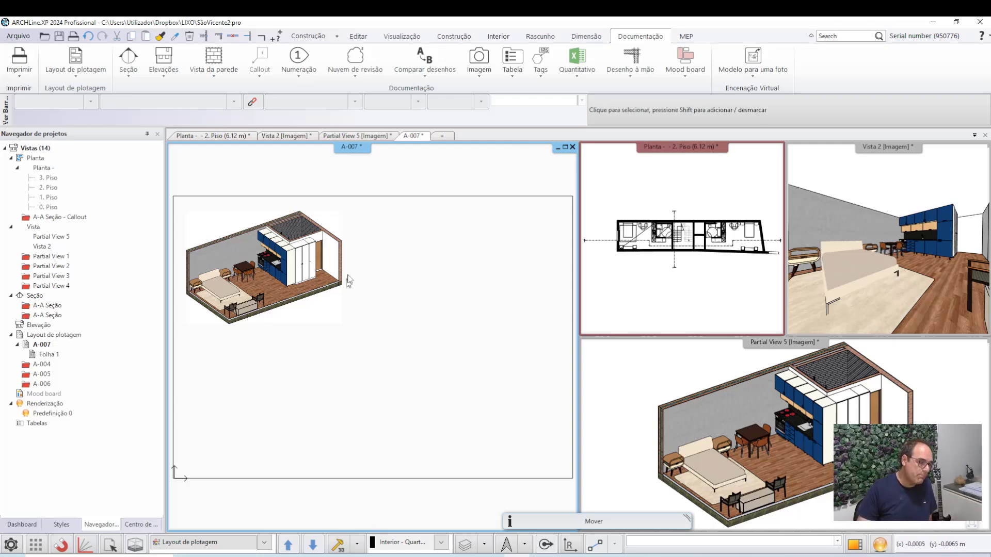
Zoom in and out to inspect the raster room image placed on A-007.
scroll(327, 274, up, 2)
scroll(330, 279, up, 2)
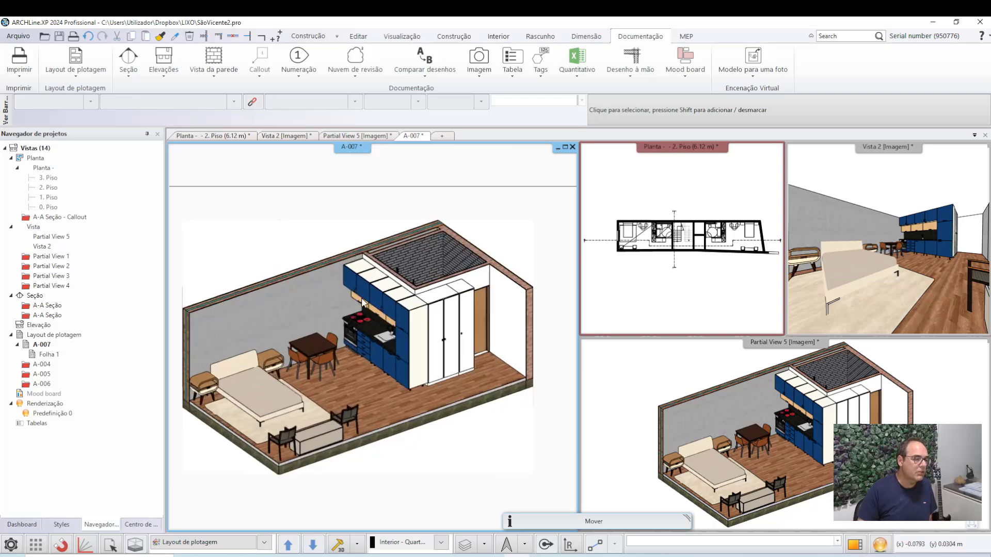
scroll(356, 304, up, 3)
scroll(380, 328, up, 3)
scroll(380, 328, up, 2)
scroll(365, 308, up, 2)
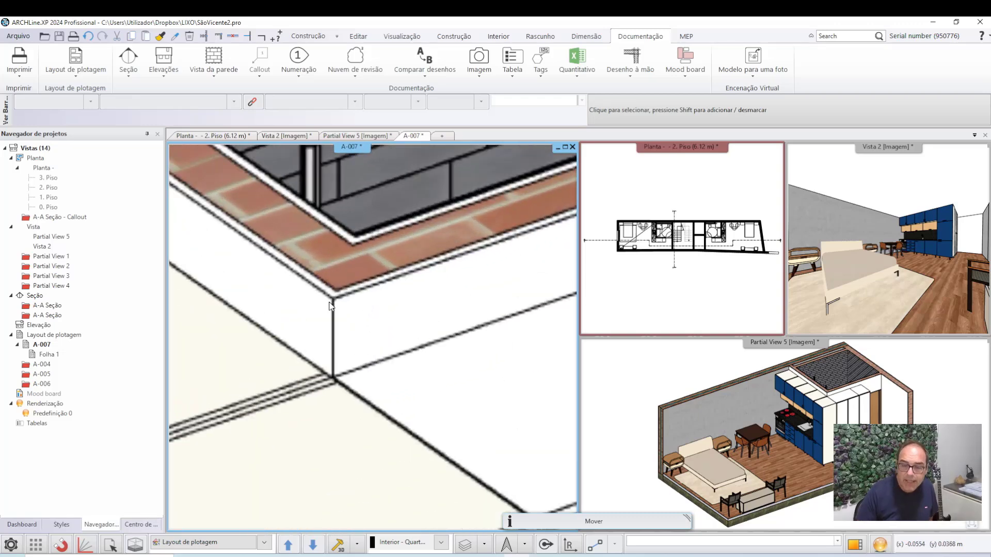
scroll(339, 331, up, 2)
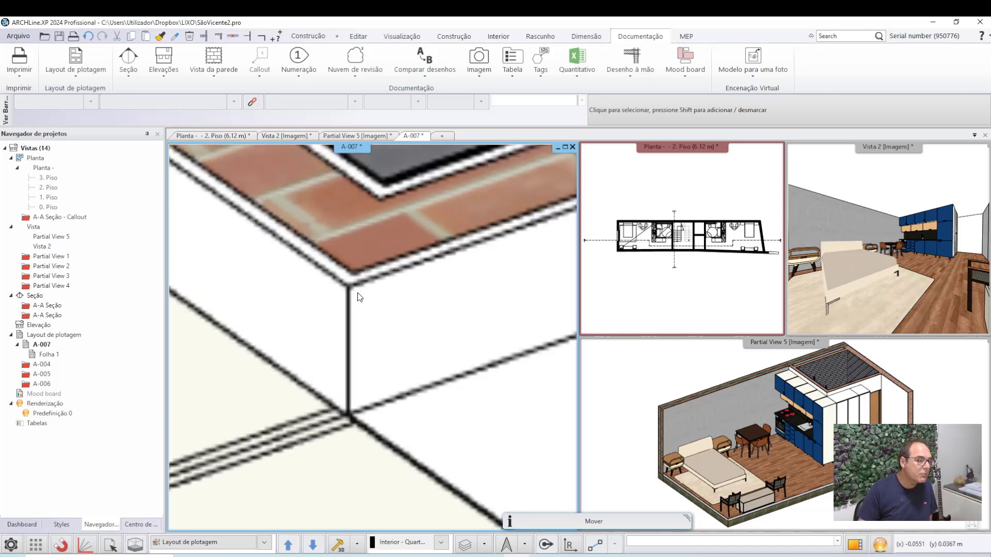
scroll(374, 285, up, 1)
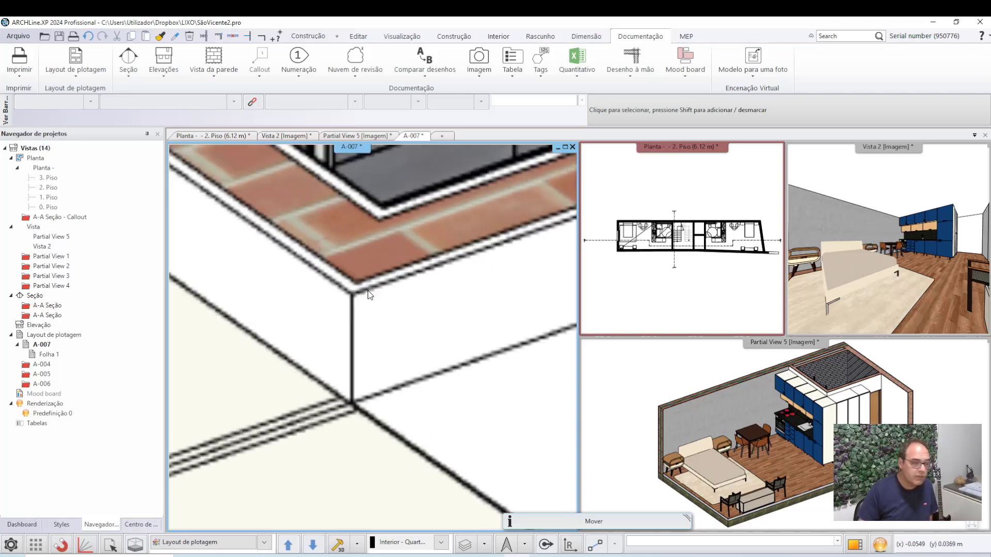
scroll(369, 291, up, 2)
scroll(377, 330, down, 1)
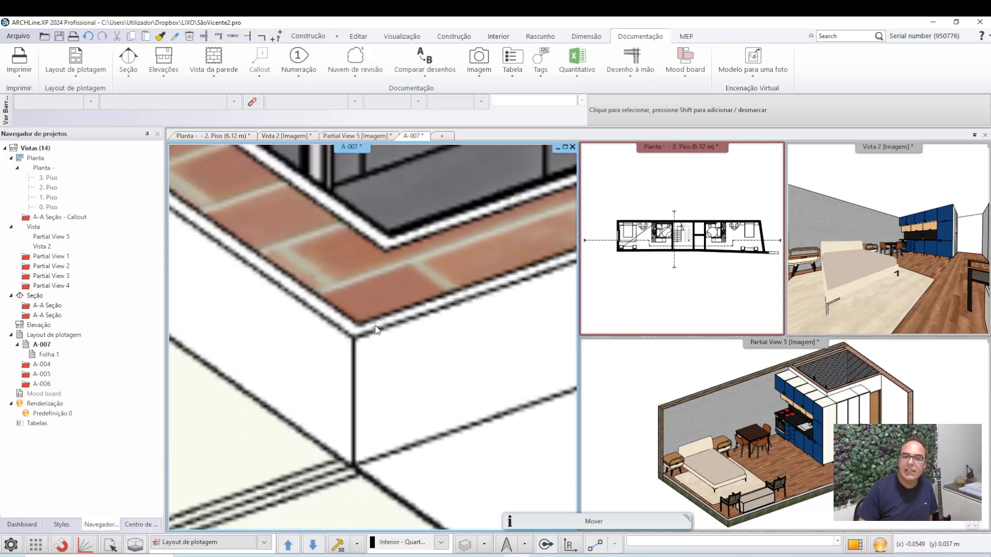
scroll(374, 329, down, 2)
scroll(370, 328, down, 2)
scroll(370, 328, down, 2)
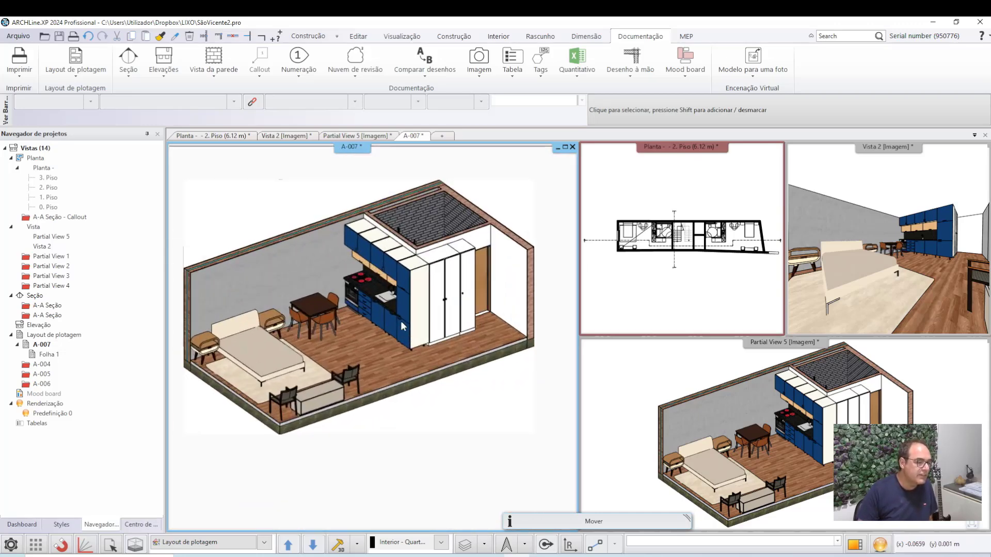
Center the isometric room in the sheet and make Partial View 5 the active view.
middle_drag(392, 320, 409, 342)
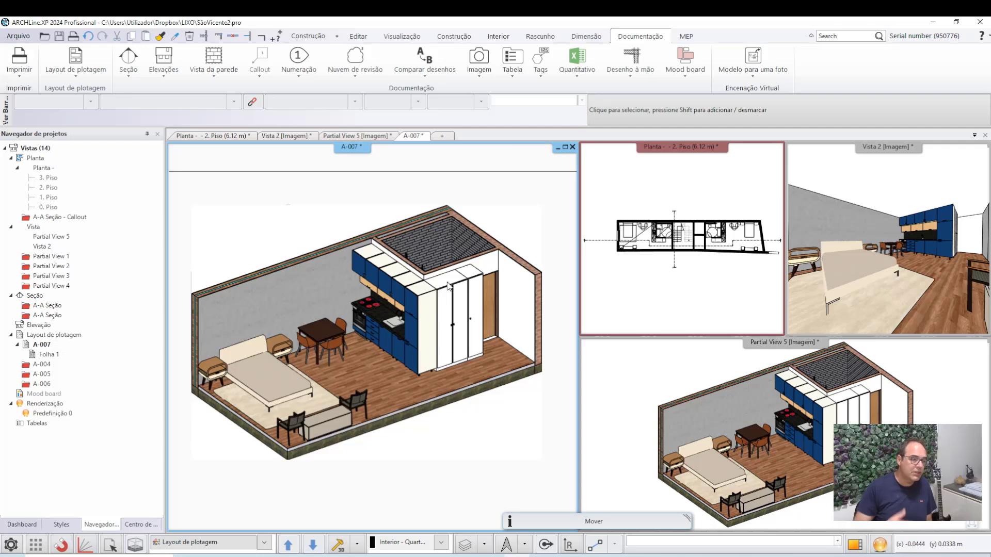
scroll(445, 285, down, 3)
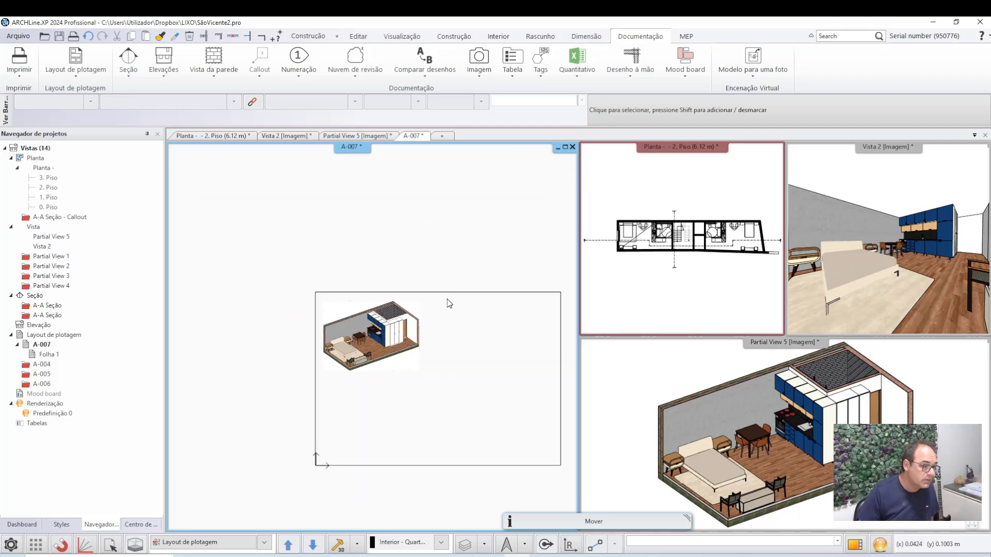
scroll(449, 302, down, 1)
scroll(416, 327, up, 1)
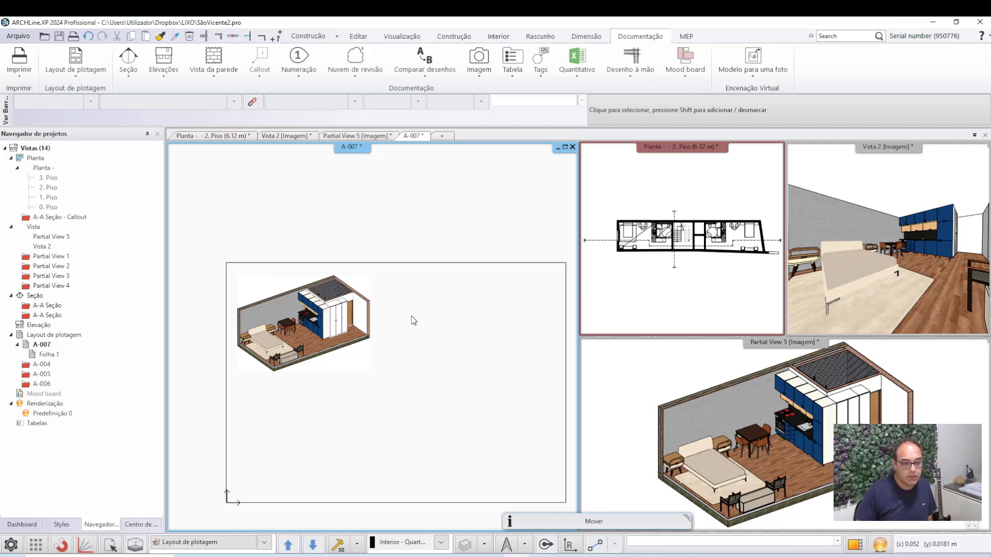
click(661, 393)
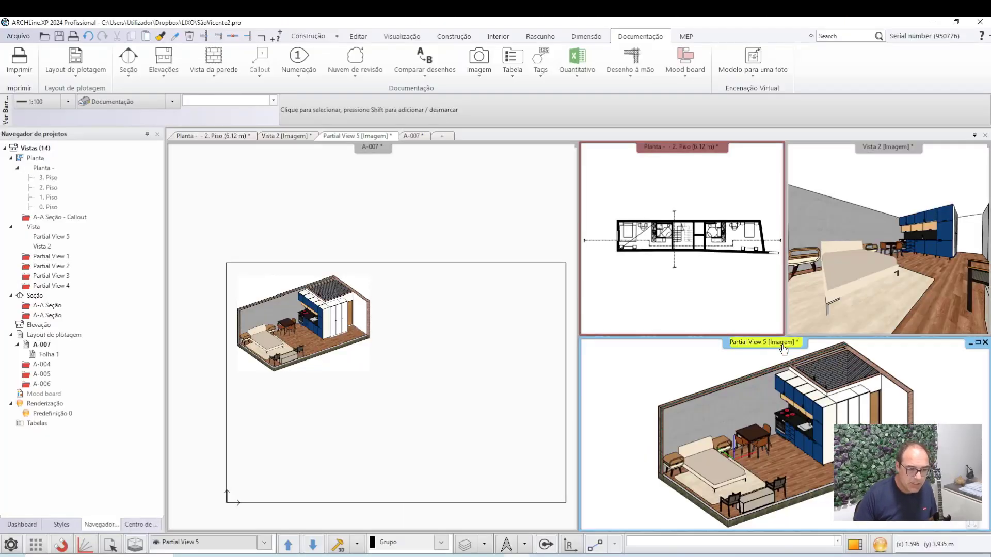
Convert Partial View 5 with Imagem <-> Desenho vetorial and set its display mode to Colorido.
right_click(784, 349)
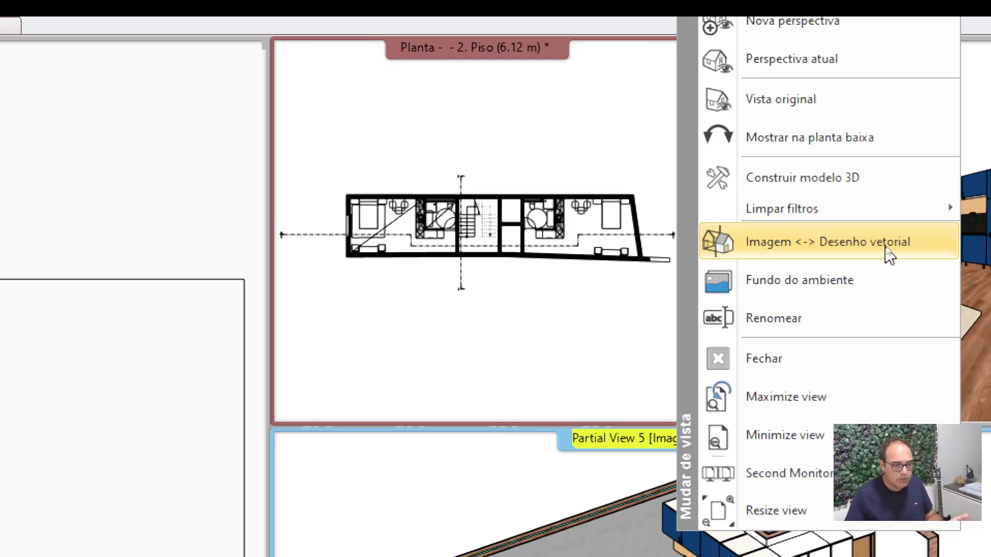
click(844, 238)
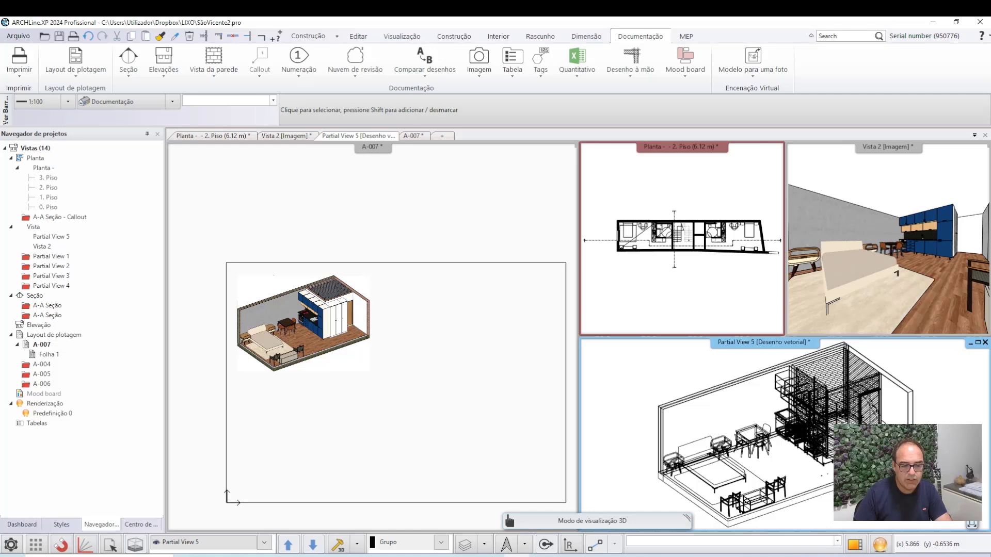
right_click(762, 374)
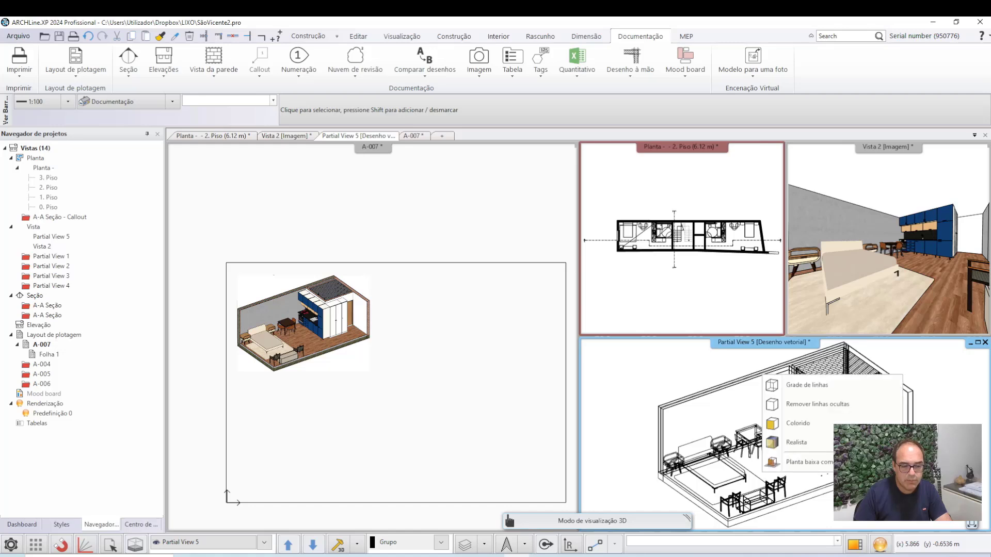
click(815, 423)
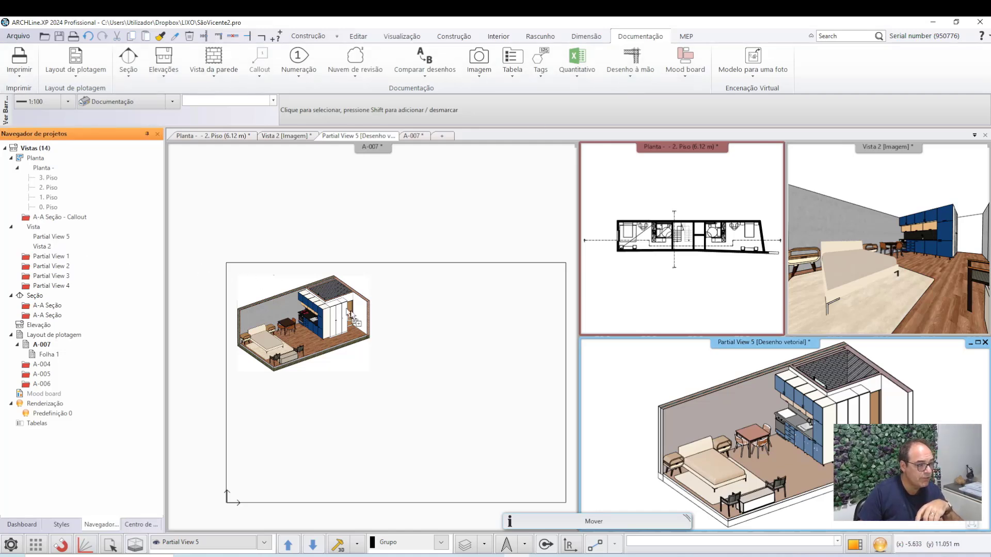
Place the vector Partial View 5 on A-007 at 1:50, right of the raster image.
click(427, 368)
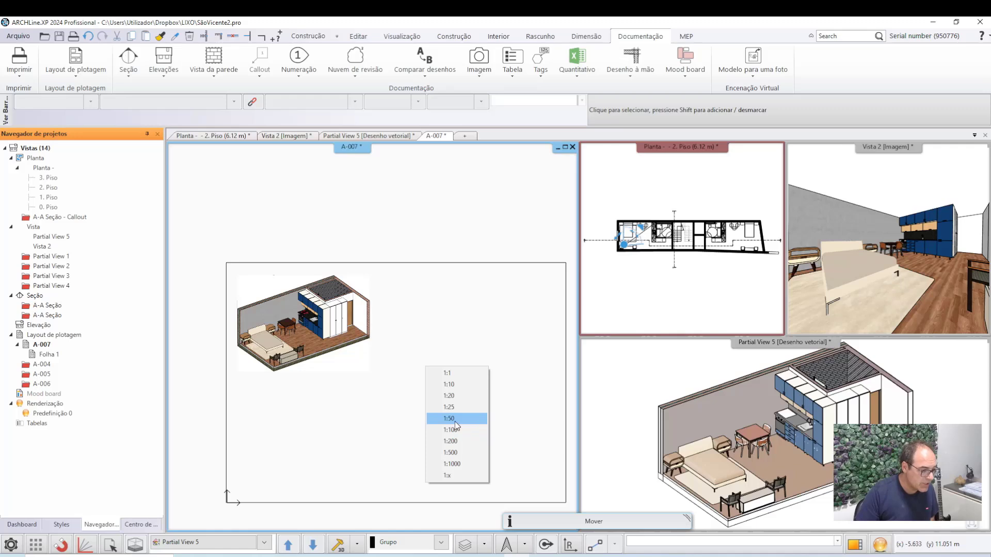
click(456, 420)
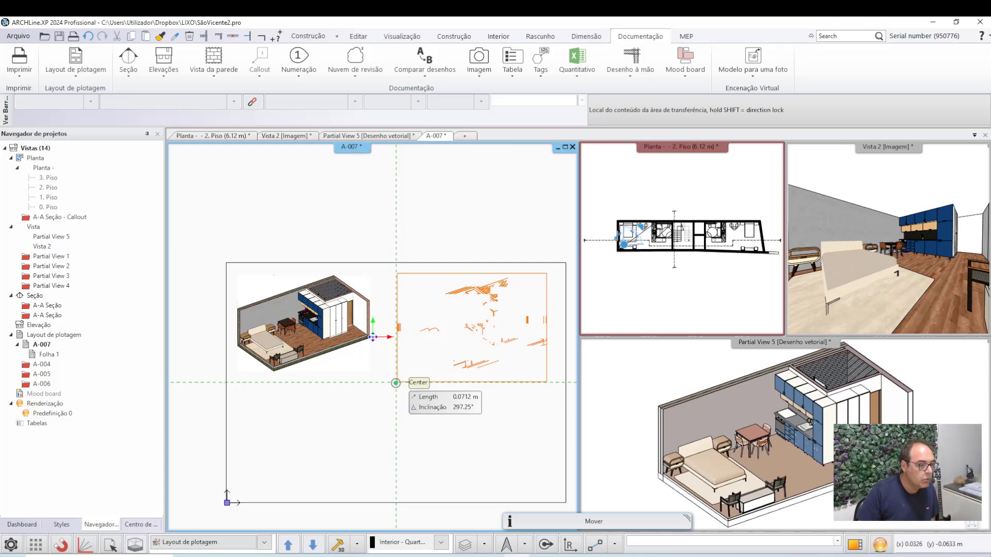
click(395, 382)
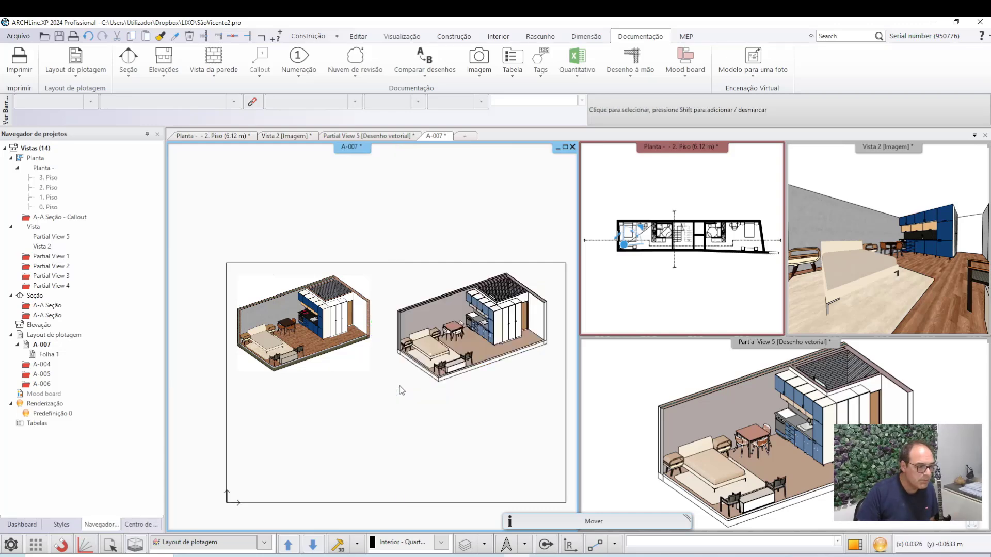
Look over both placed views and maximize the A-007 sheet window.
scroll(459, 292, up, 5)
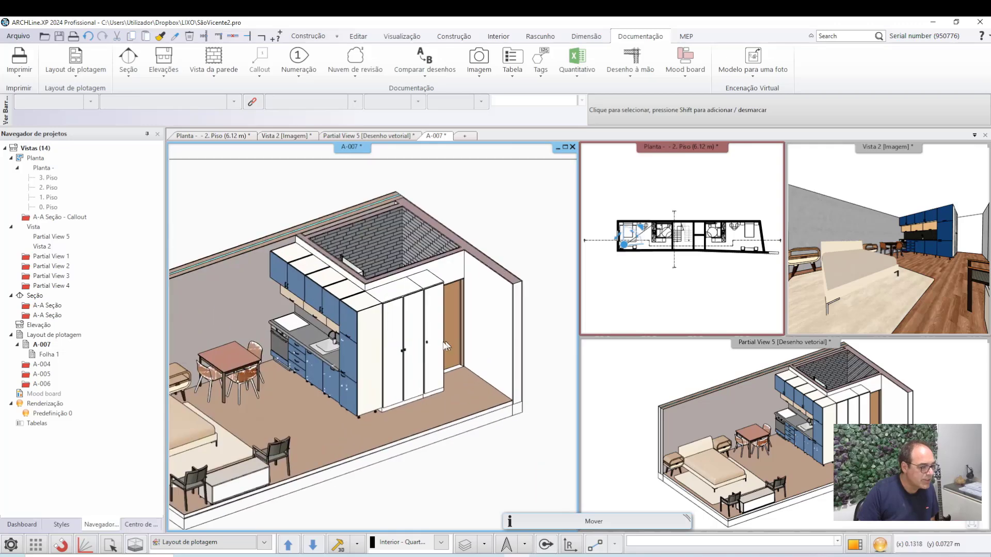
scroll(326, 363, up, 3)
scroll(317, 364, down, 2)
scroll(316, 364, down, 3)
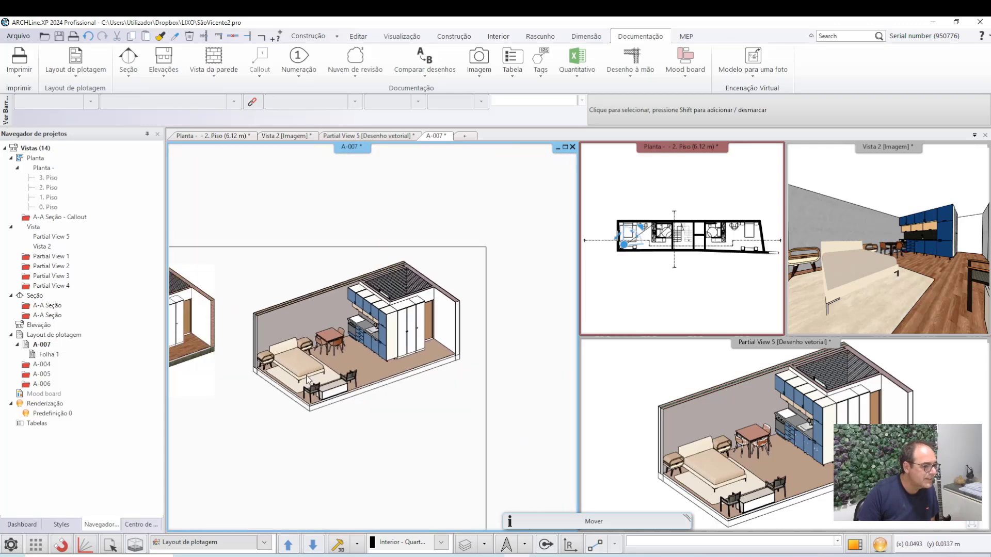
scroll(317, 365, down, 2)
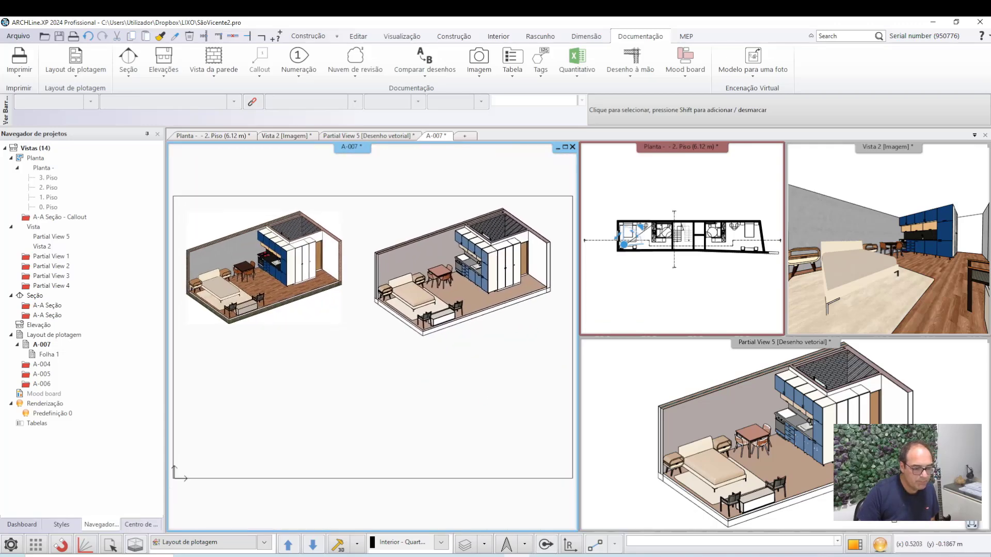
click(564, 147)
Zoom in to compare the raster room image with the vector cut-away.
scroll(435, 303, up, 2)
scroll(435, 303, up, 2)
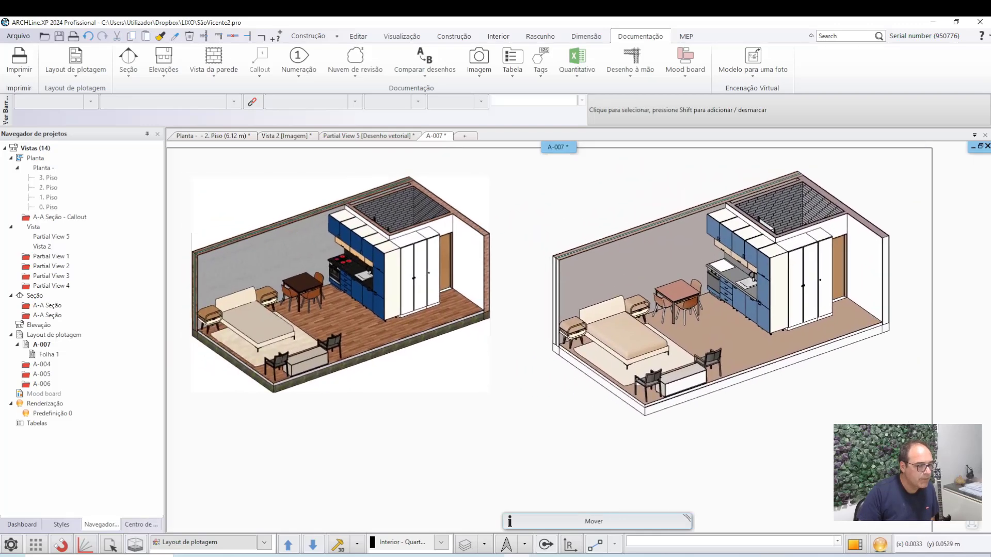
scroll(583, 315, up, 2)
scroll(583, 315, up, 3)
scroll(585, 351, up, 2)
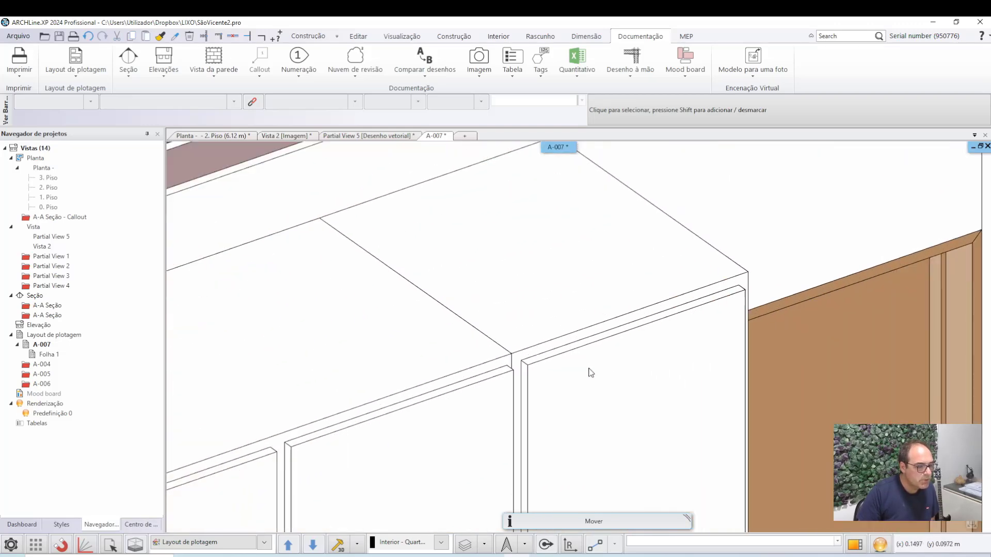
scroll(620, 336, up, 1)
scroll(625, 331, up, 1)
scroll(604, 325, down, 4)
scroll(588, 324, down, 3)
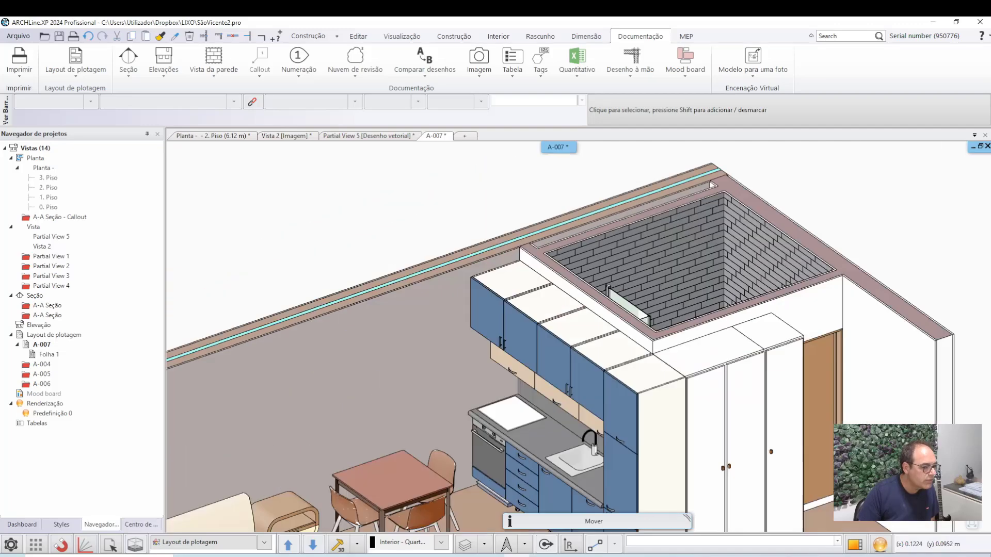
scroll(609, 336, down, 1)
scroll(630, 351, up, 2)
scroll(643, 360, up, 2)
scroll(643, 356, up, 1)
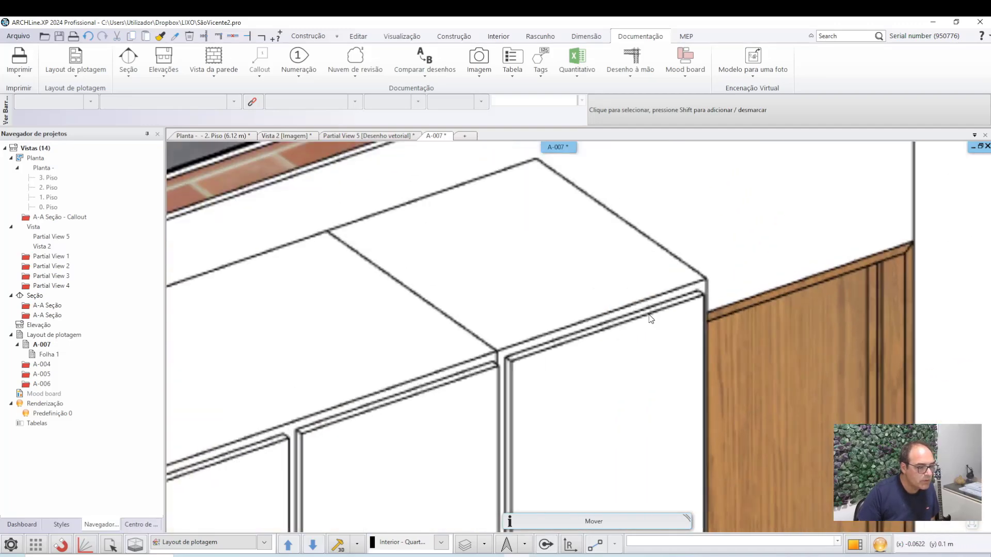
scroll(645, 341, up, 1)
scroll(647, 330, down, 2)
scroll(643, 329, down, 3)
scroll(644, 329, down, 2)
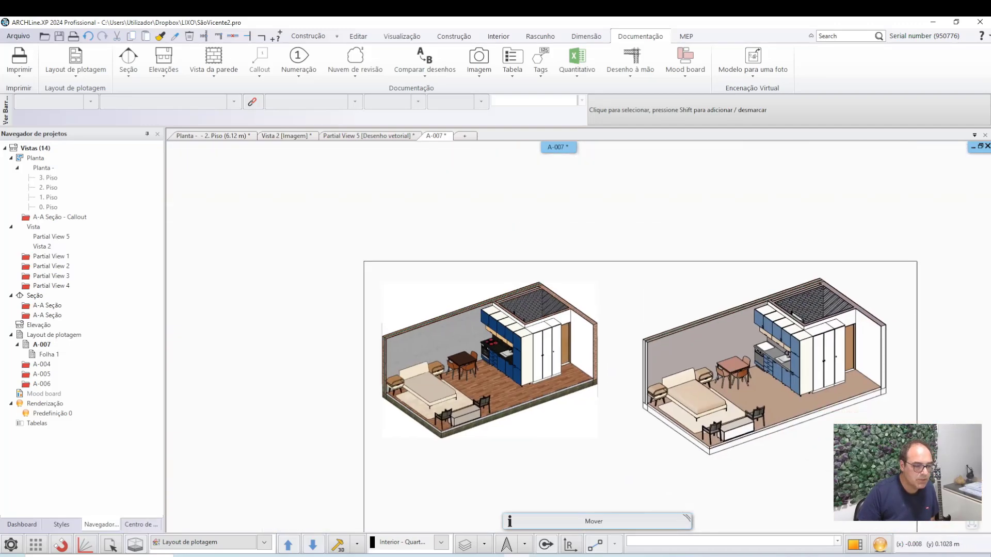
scroll(546, 268, up, 2)
scroll(550, 269, up, 1)
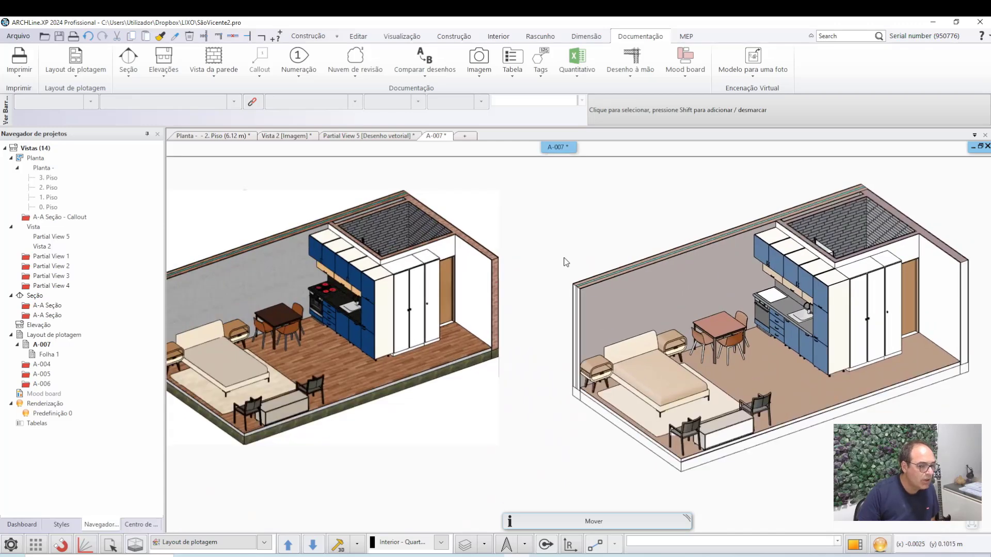
scroll(567, 263, up, 2)
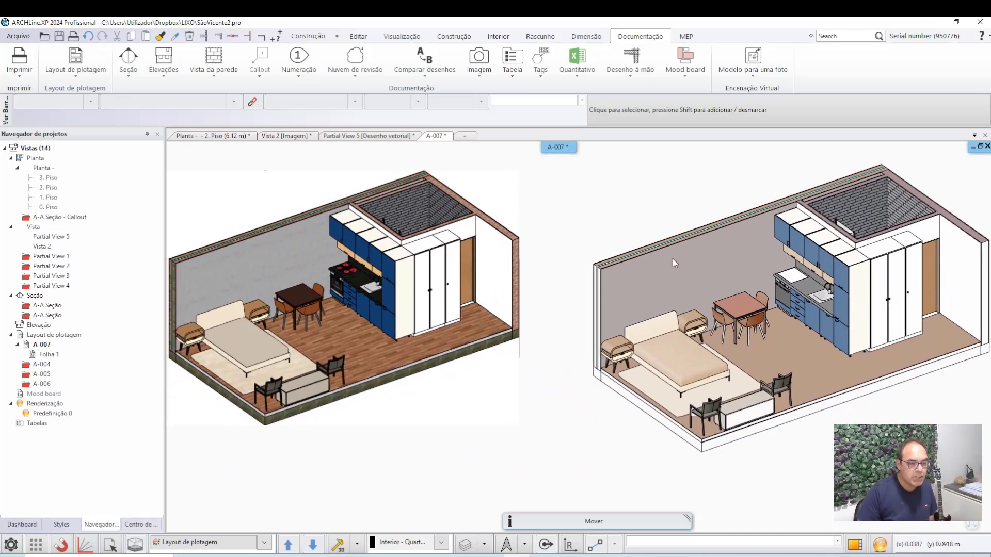